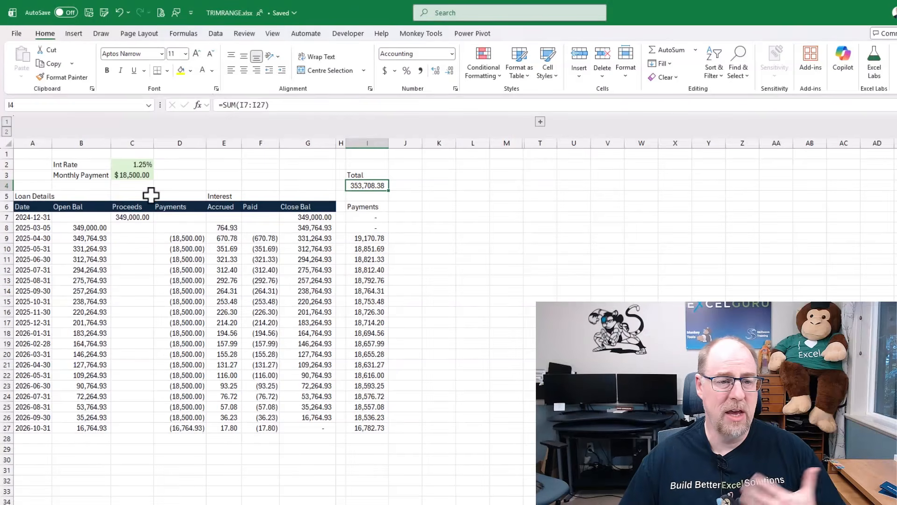
# - Set the Monthly Payment to 17500 and extend the loan schedule and Payments formulas from row 27 down to row 31
pyautogui.click(126, 176)
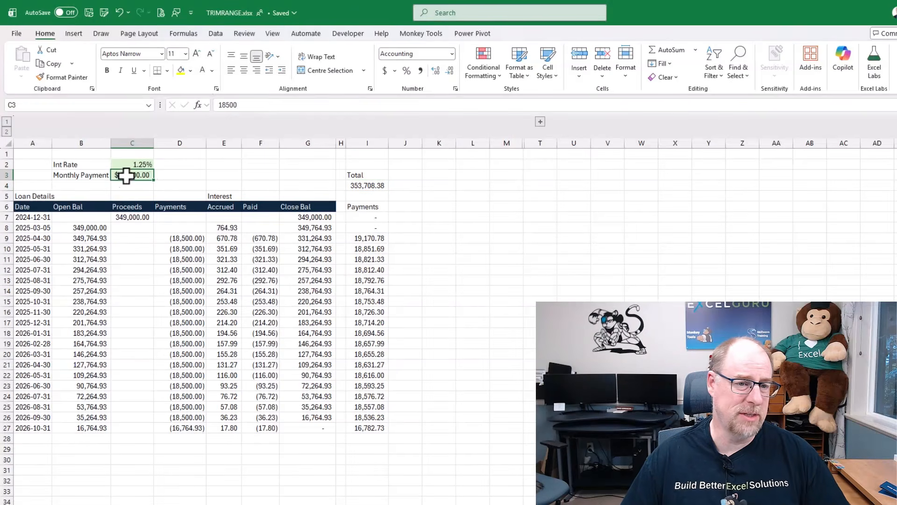
pyautogui.write('17500')
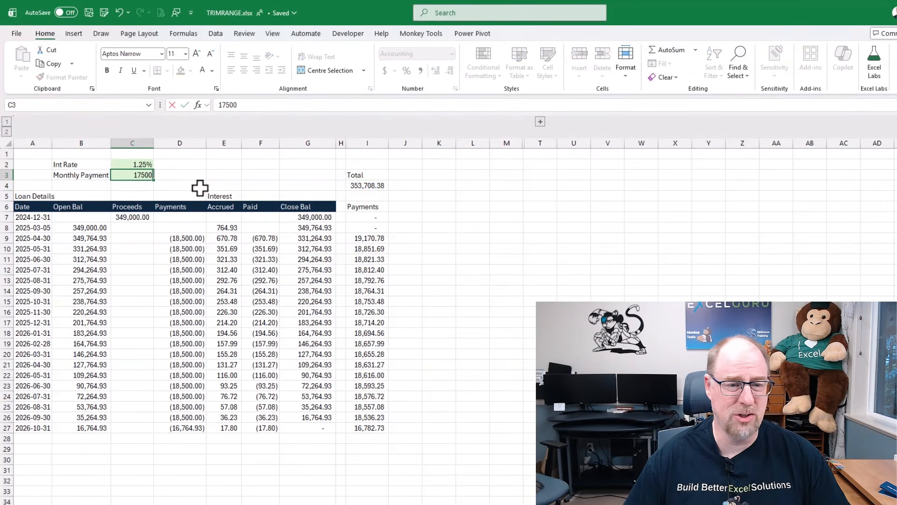
pyautogui.press('Return')
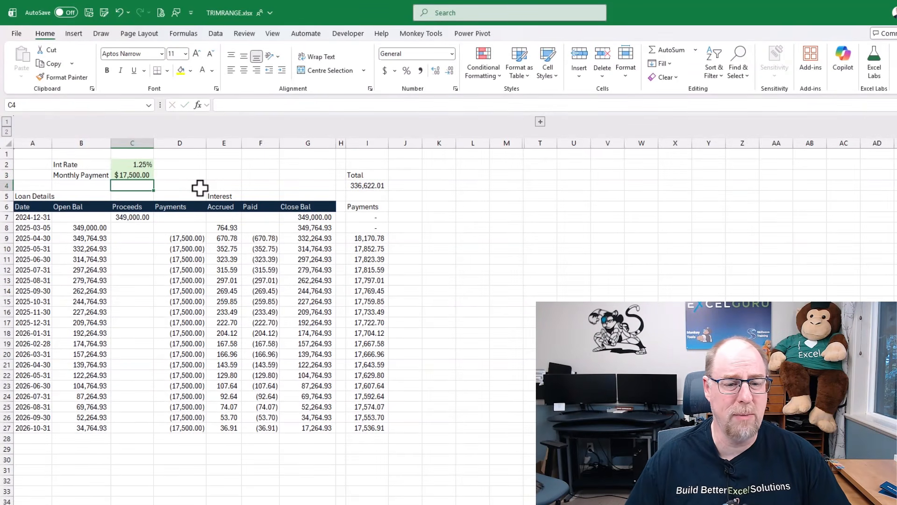
pyautogui.moveTo(46, 426); pyautogui.dragTo(381, 472)
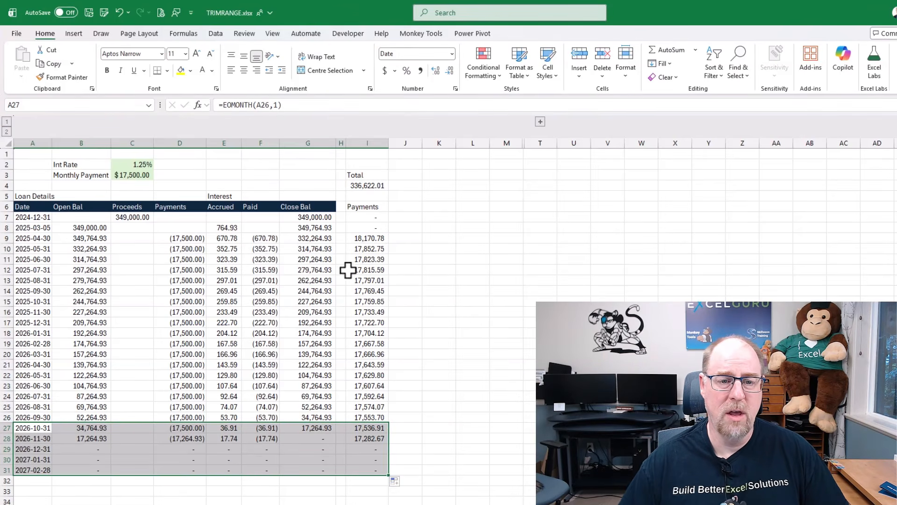
# - Try to change the Total formula in I4 to sum the whole of column I
pyautogui.click(369, 185)
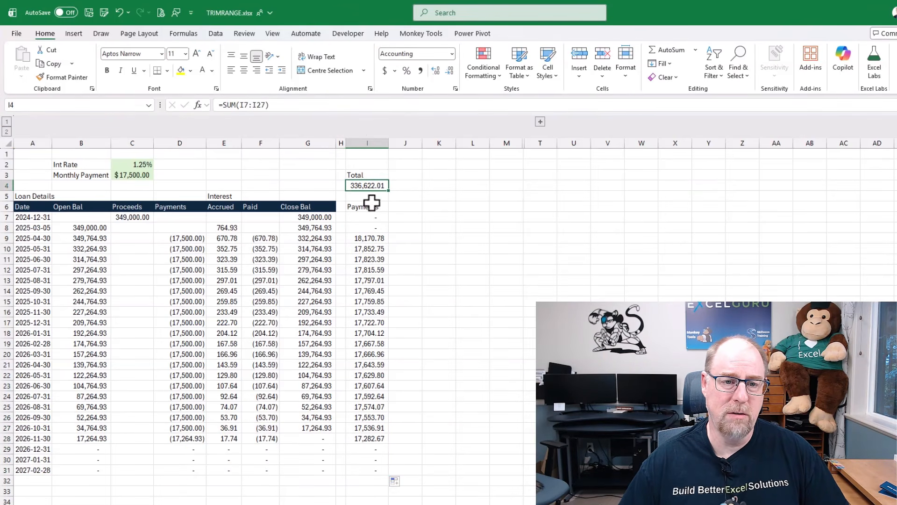
pyautogui.click(354, 106)
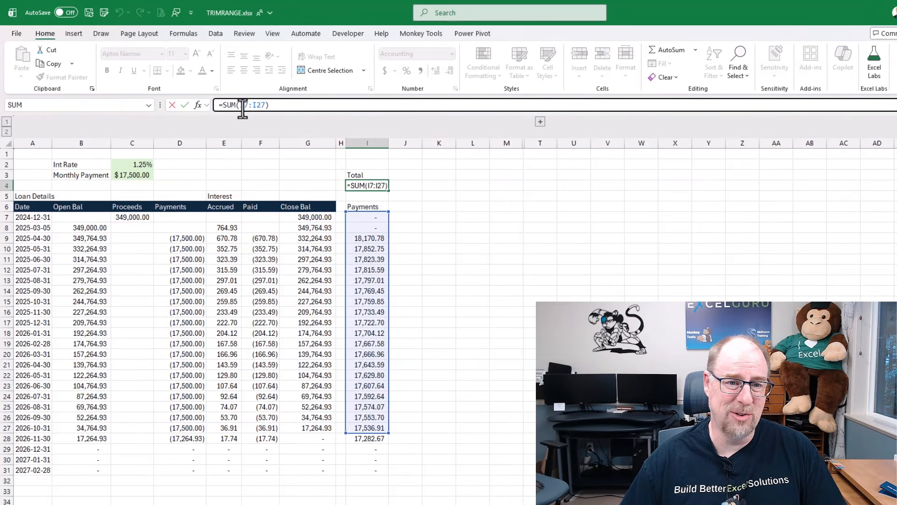
pyautogui.moveTo(239, 106); pyautogui.dragTo(267, 105)
pyautogui.click(370, 142)
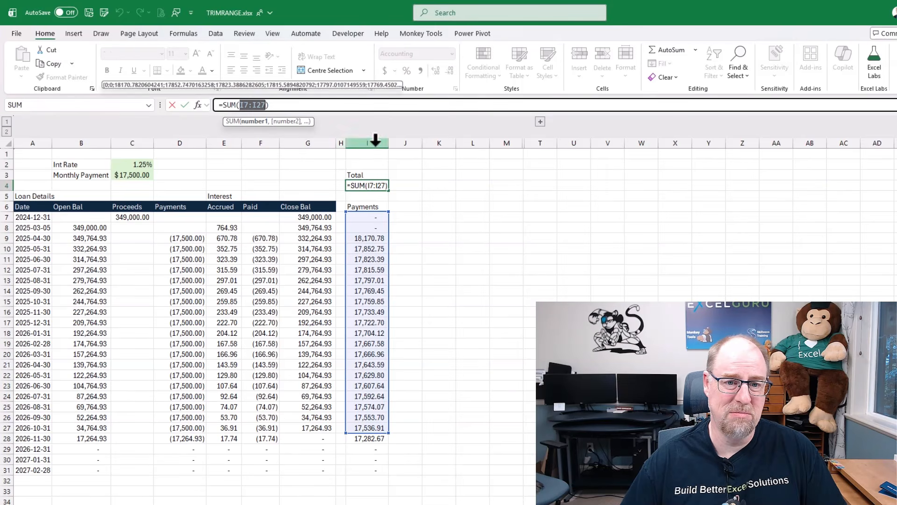
pyautogui.press('Return')
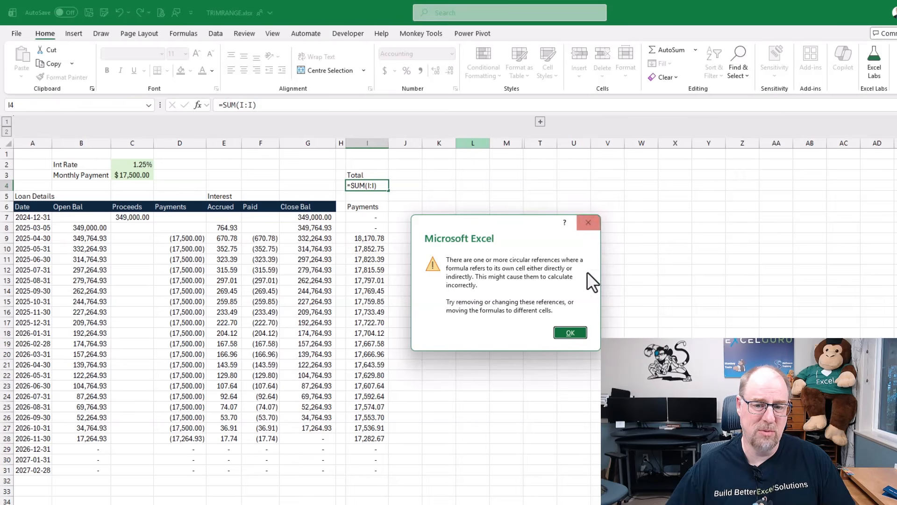
pyautogui.click(582, 334)
pyautogui.hotkey('ctrl', 'z')
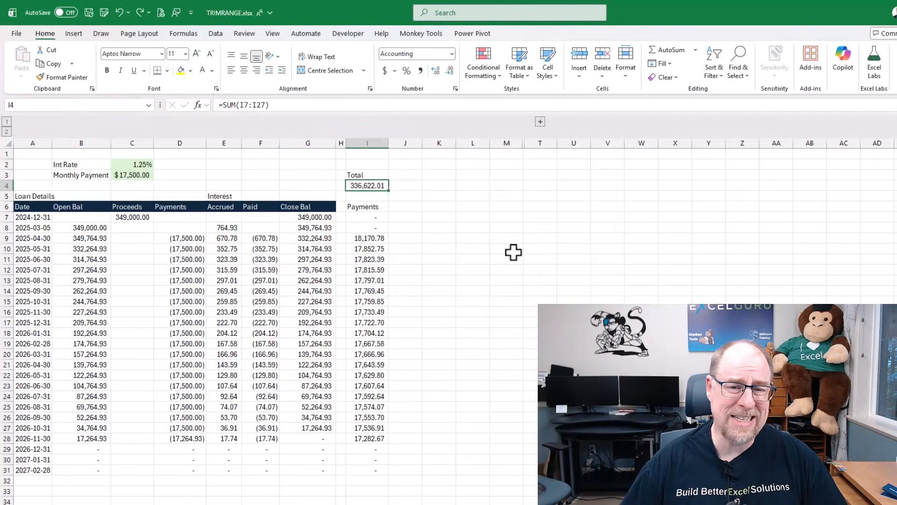
# - Enter =G:G in cell K1 and check how far down the sheet the result spills
pyautogui.click(441, 156)
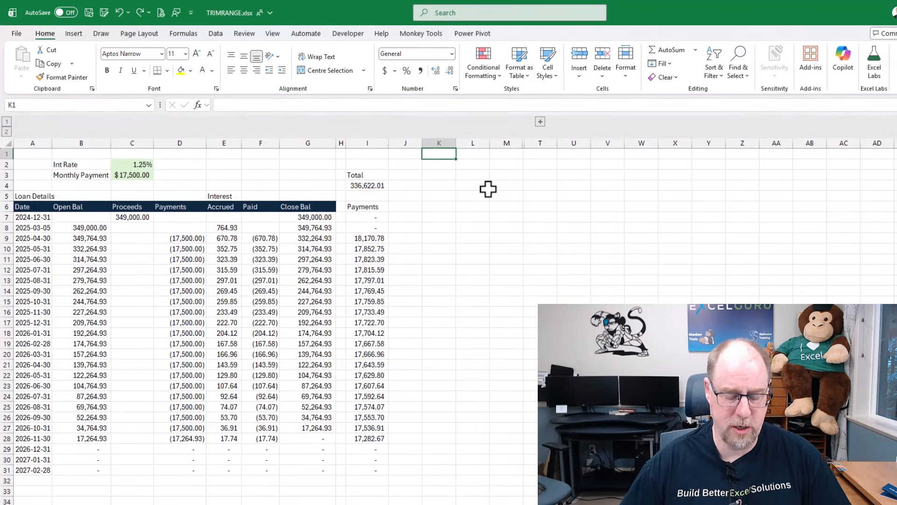
pyautogui.write('=')
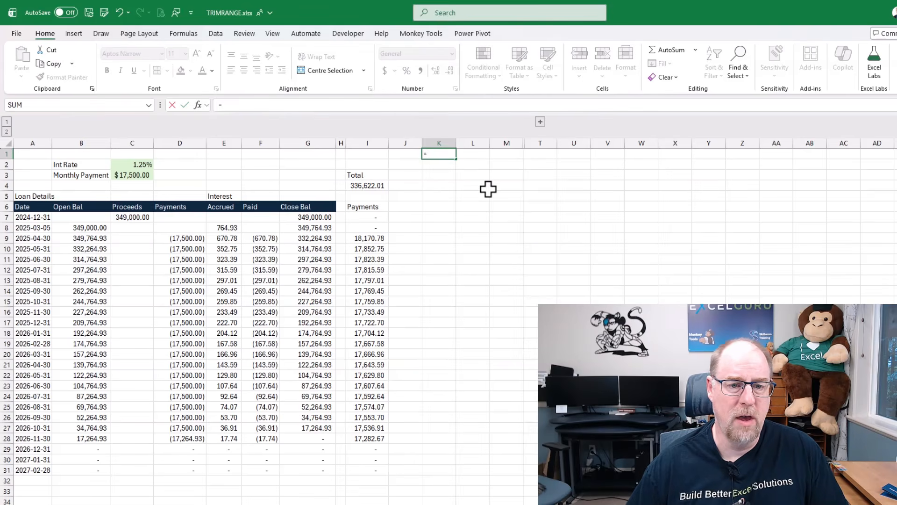
pyautogui.click(321, 141)
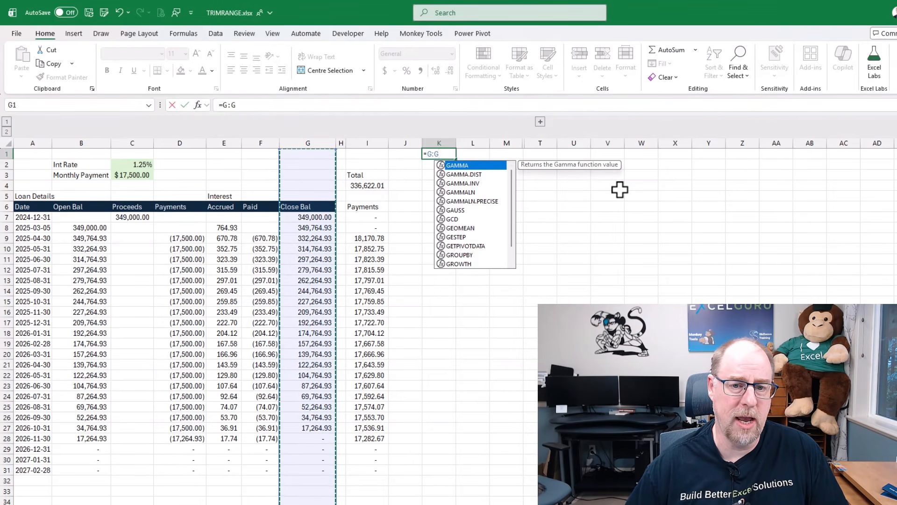
pyautogui.press('Return')
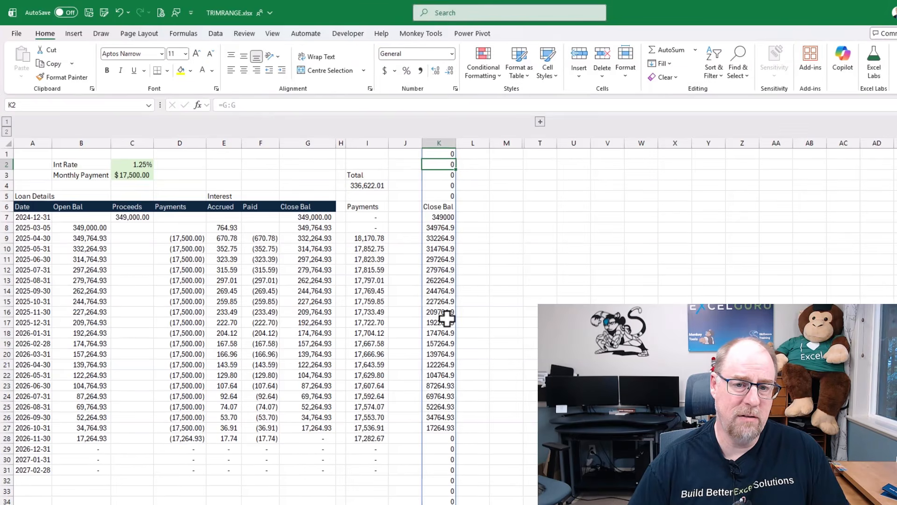
pyautogui.hotkey('ctrl', 'Down')
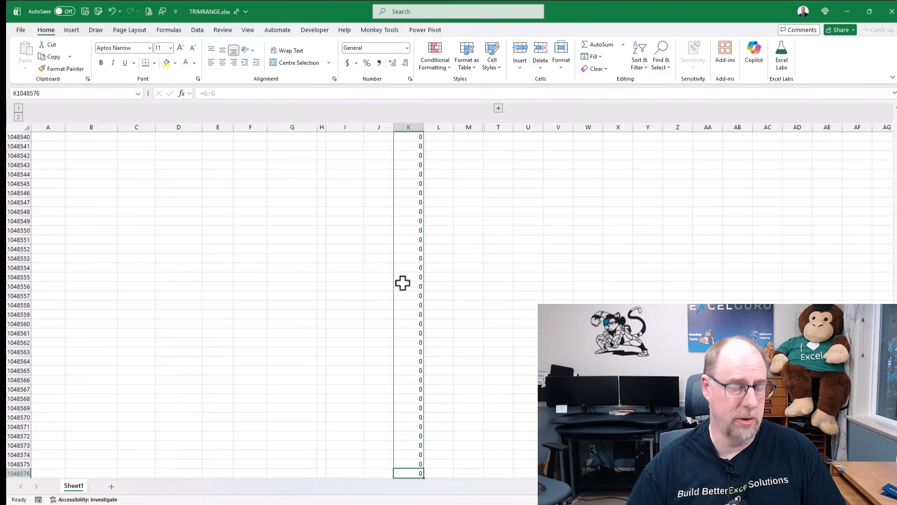
pyautogui.hotkey('ctrl', 'Home')
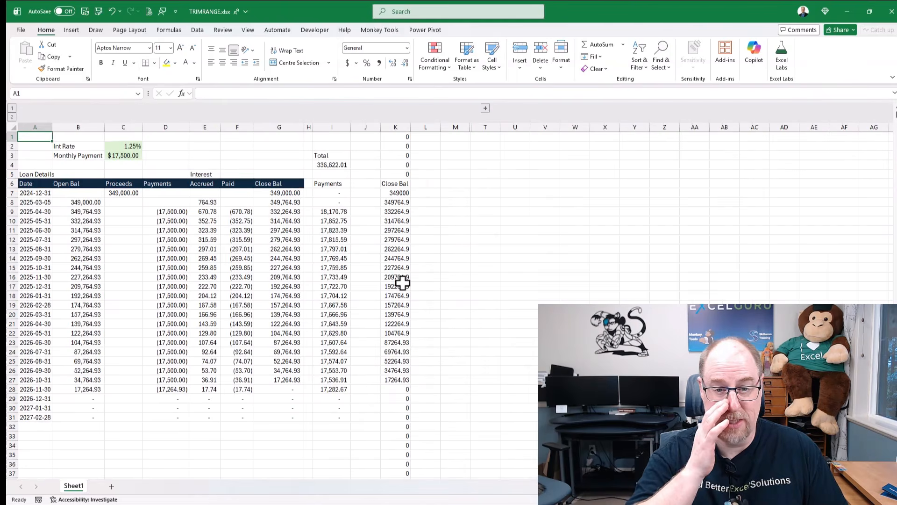
# - Enter =TRIMRANGE(G:G) in cell L1
pyautogui.click(426, 138)
pyautogui.write('=')
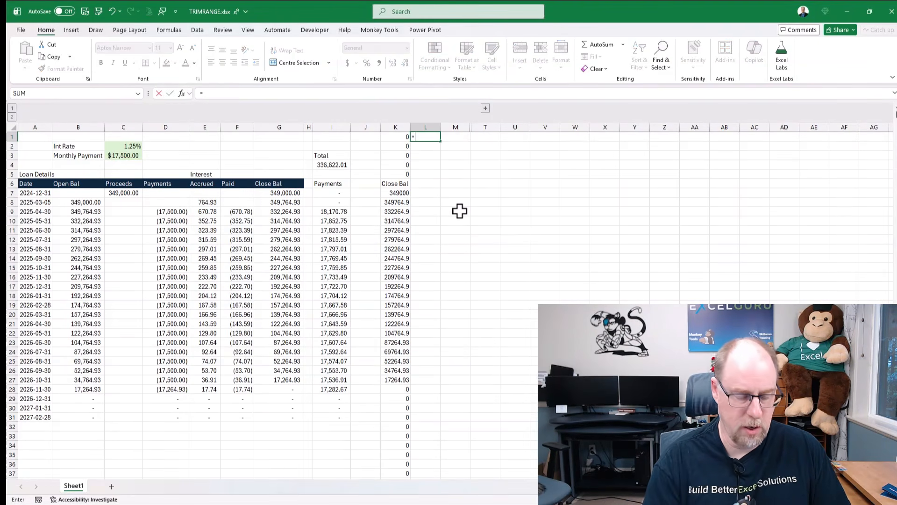
pyautogui.write('trim')
pyautogui.press('Down')
pyautogui.press('Down')
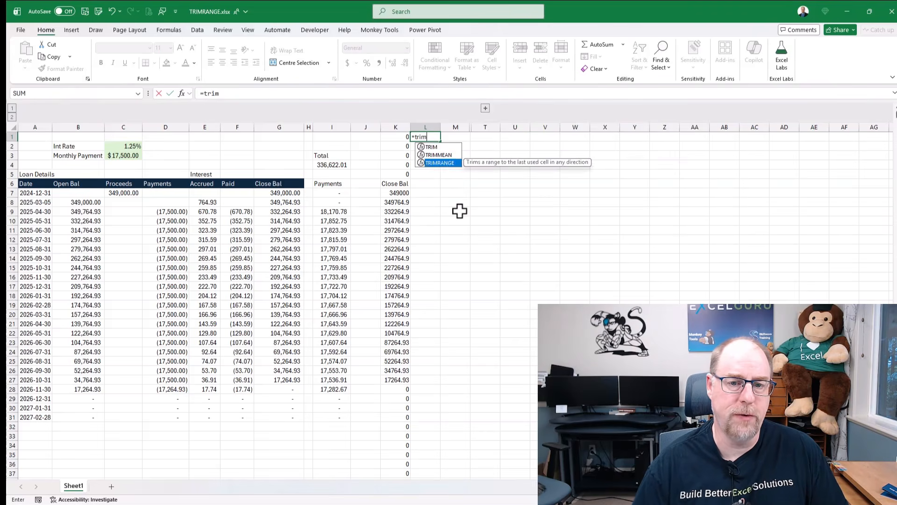
pyautogui.press('Tab')
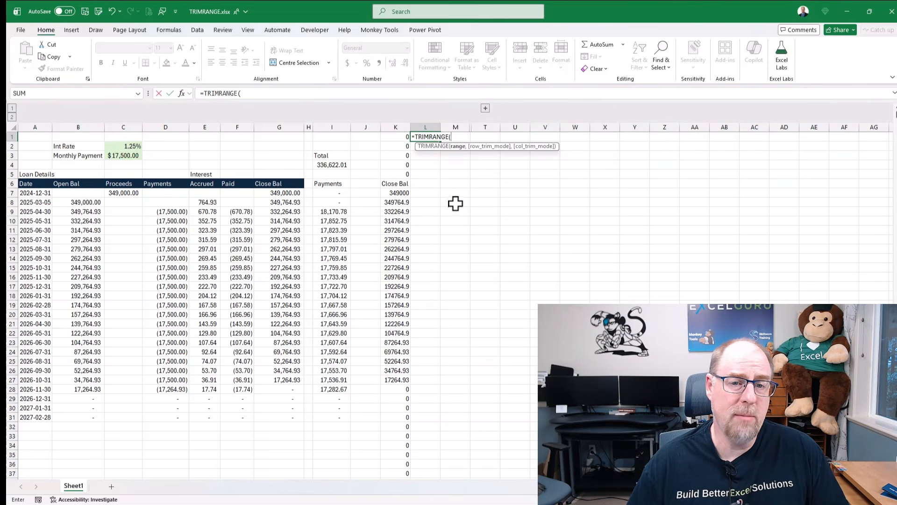
pyautogui.click(280, 122)
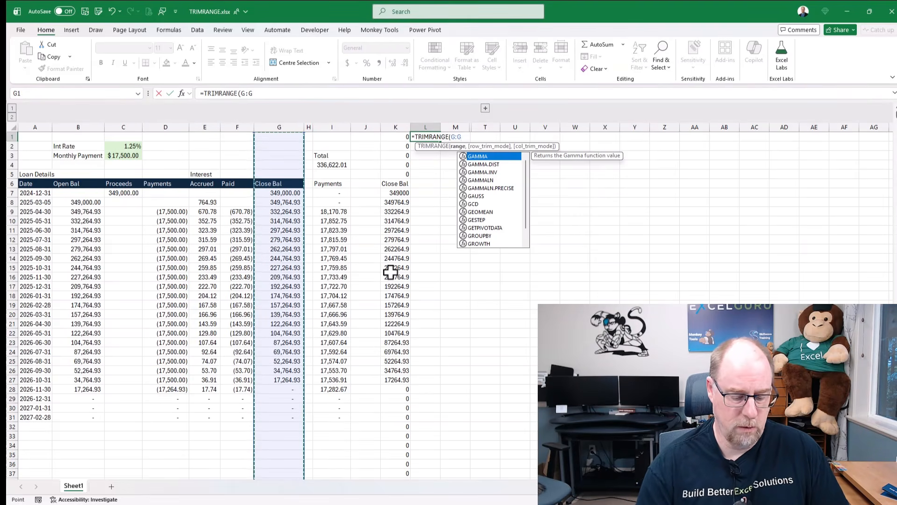
pyautogui.write(')')
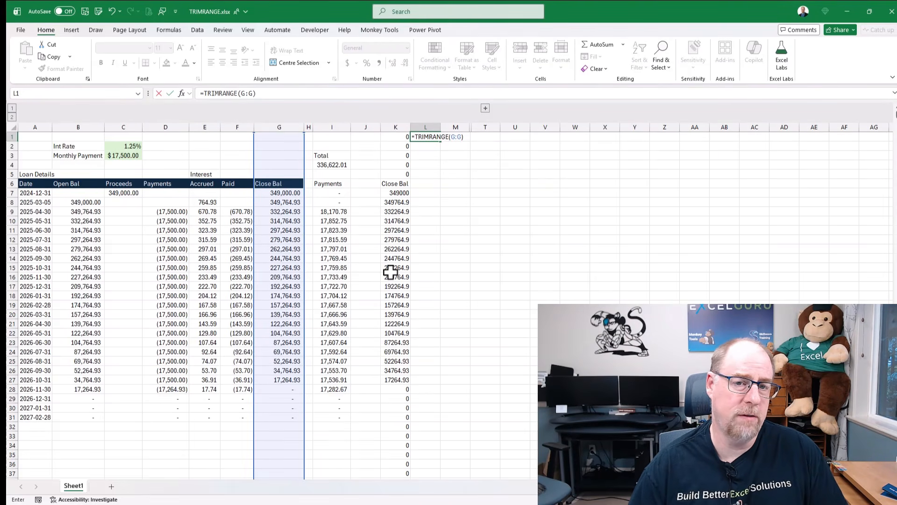
pyautogui.press('Return')
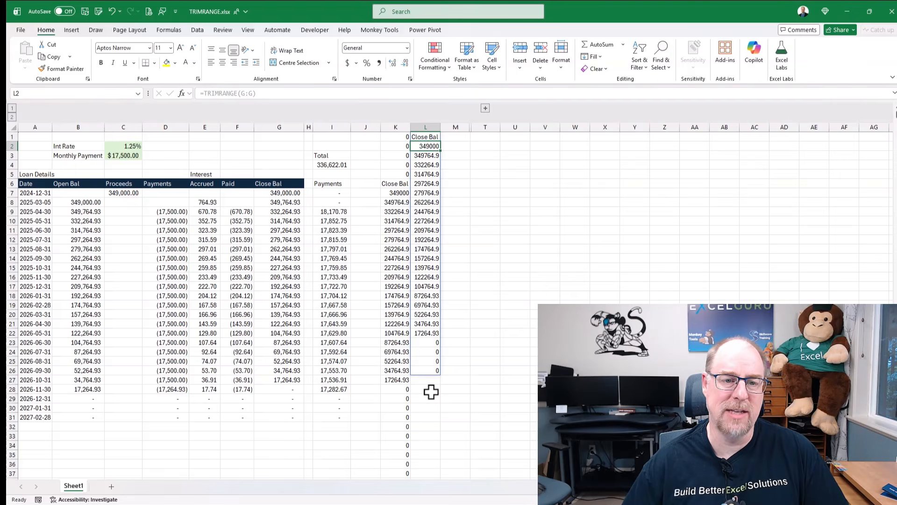
# - Examine where the used cells of the Close Bal column G start and end
pyautogui.click(282, 136)
pyautogui.hotkey('ctrl', 'Down')
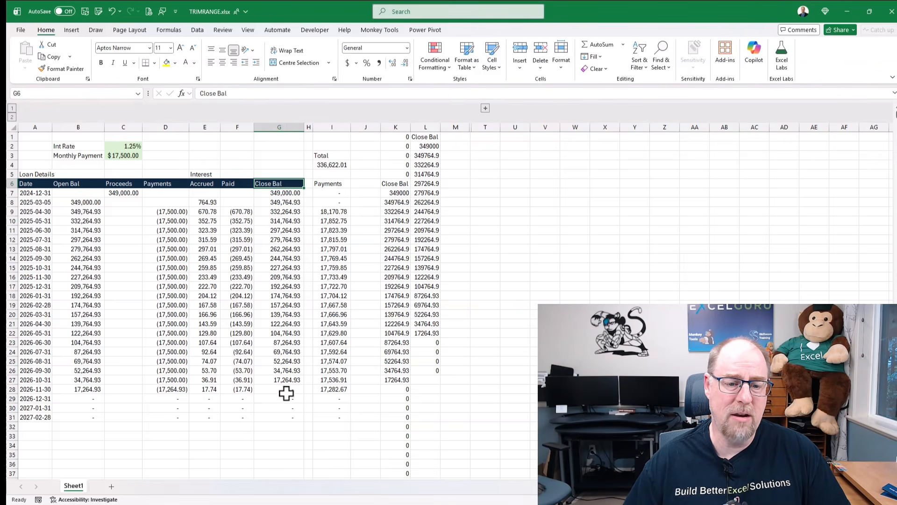
pyautogui.click(281, 424)
pyautogui.press('End')
pyautogui.press('Down')
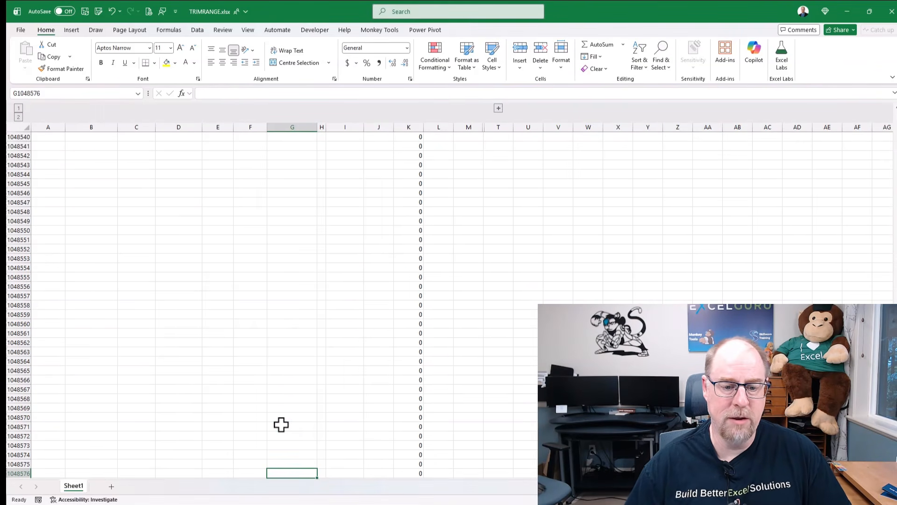
pyautogui.press('End')
pyautogui.press('Up')
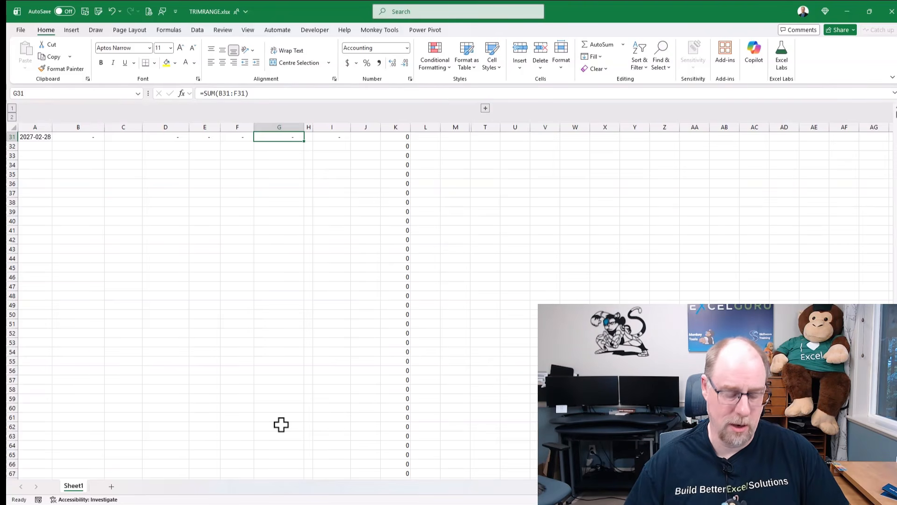
pyautogui.hotkey('ctrl', 'Home')
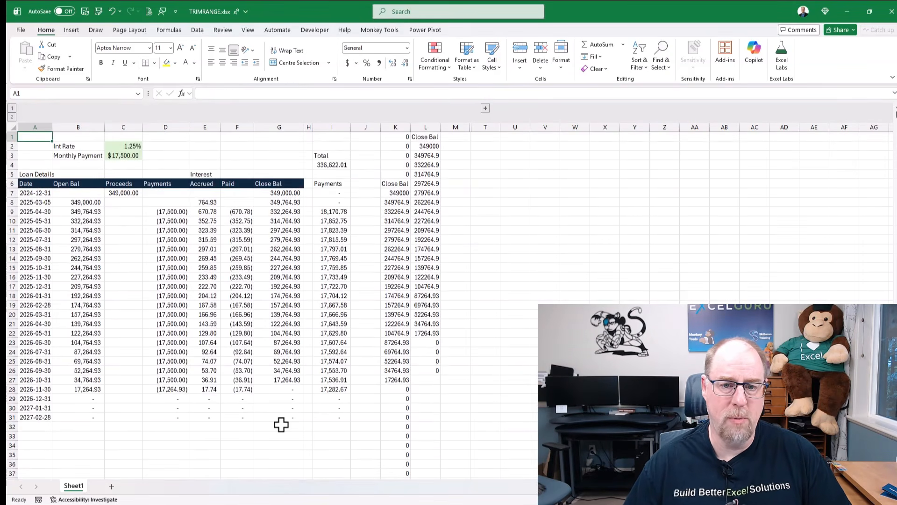
# - Add the row trim mode 2 (Trailing) to the TRIMRANGE formula in L1 and review the spilled rows
pyautogui.moveTo(425, 139); pyautogui.dragTo(427, 372)
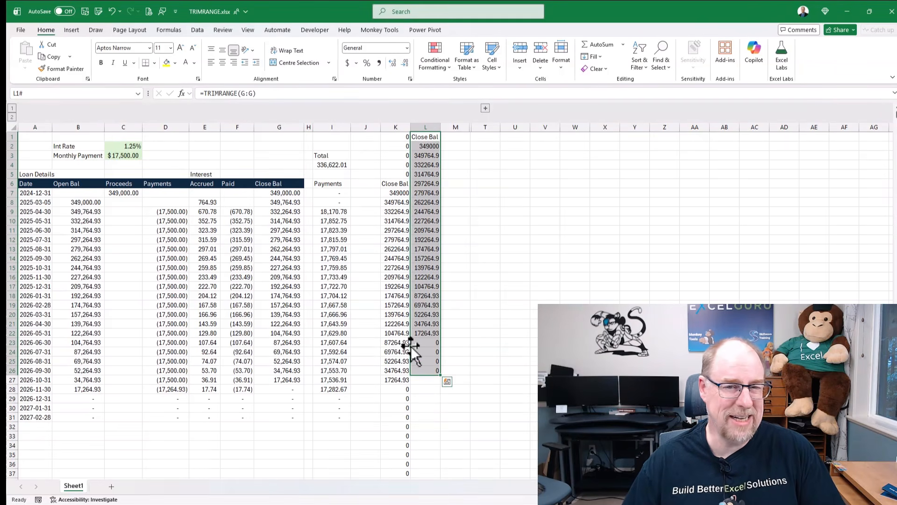
pyautogui.click(253, 93)
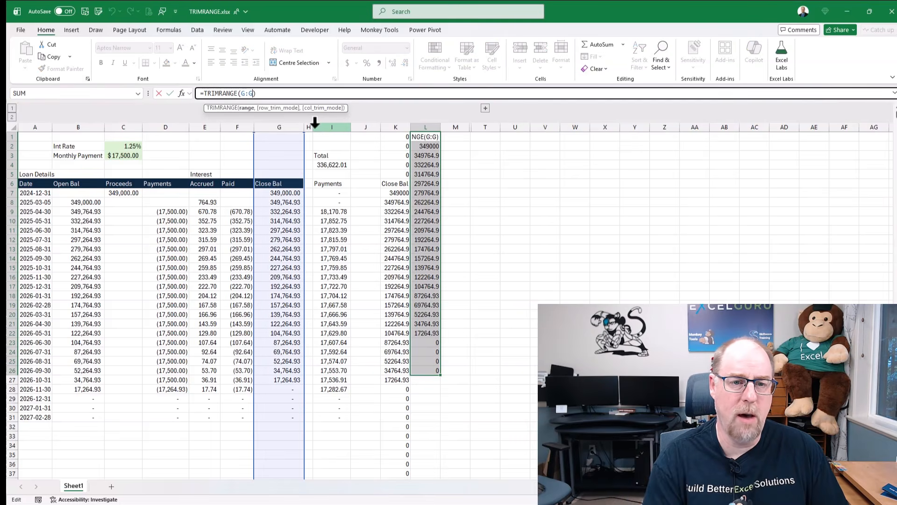
pyautogui.write(',')
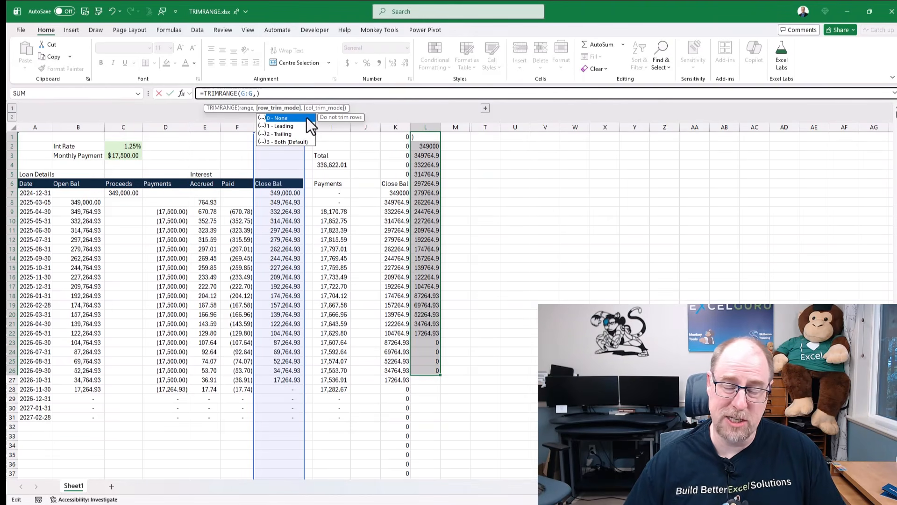
pyautogui.click(288, 135)
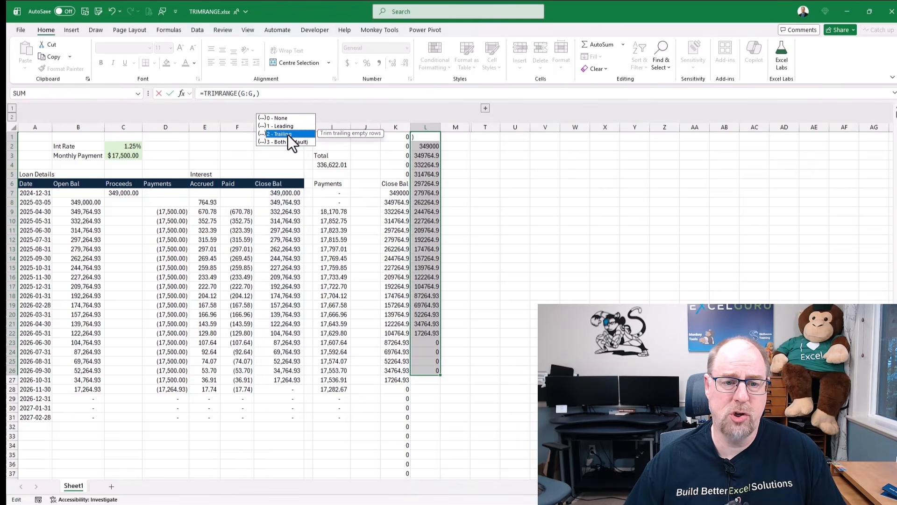
pyautogui.doubleClick(288, 135)
pyautogui.press('Return')
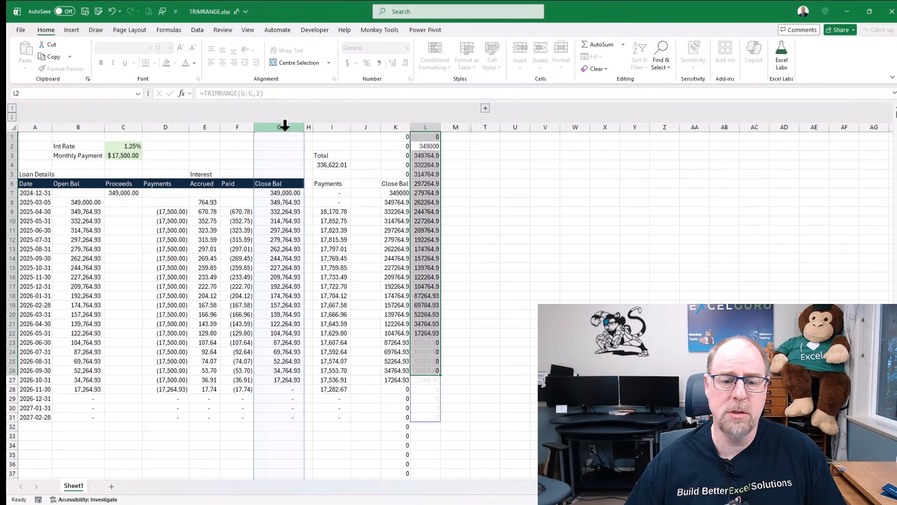
pyautogui.moveTo(430, 420); pyautogui.dragTo(416, 184)
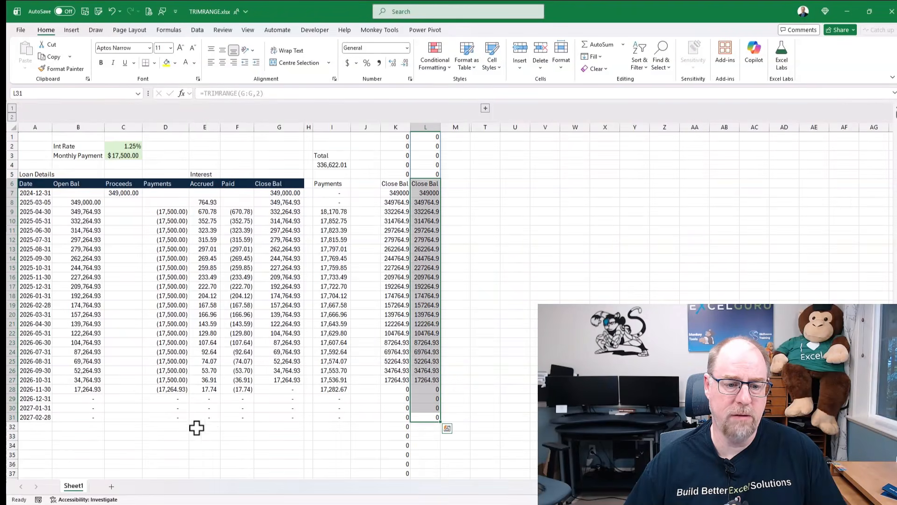
# - Change the row trim mode in L1's TRIMRANGE formula to 1 (Leading) and check where the spill ends
pyautogui.moveTo(431, 136); pyautogui.dragTo(429, 172)
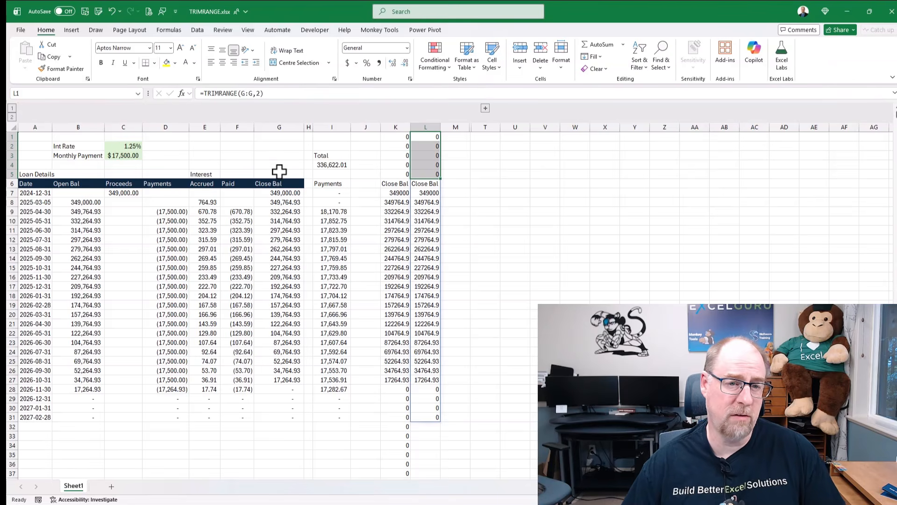
pyautogui.click(262, 94)
pyautogui.doubleClick(258, 93)
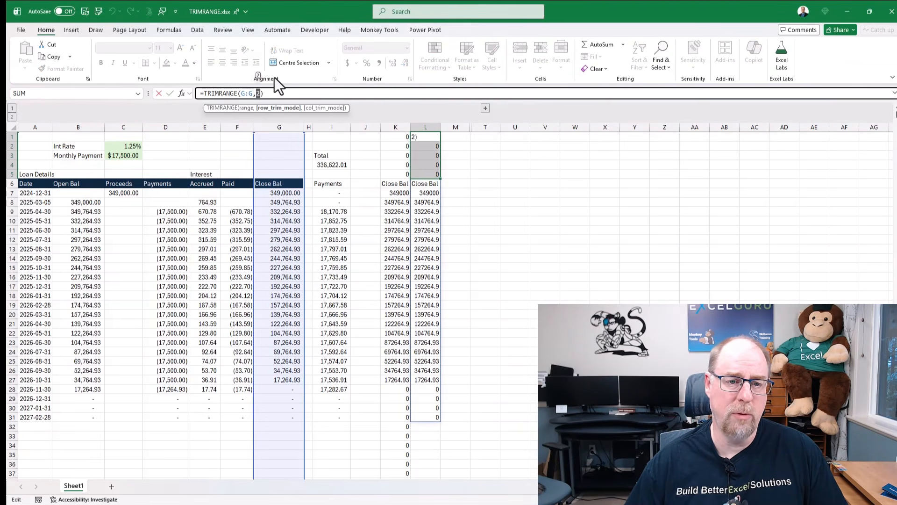
pyautogui.write('1')
pyautogui.press('Return')
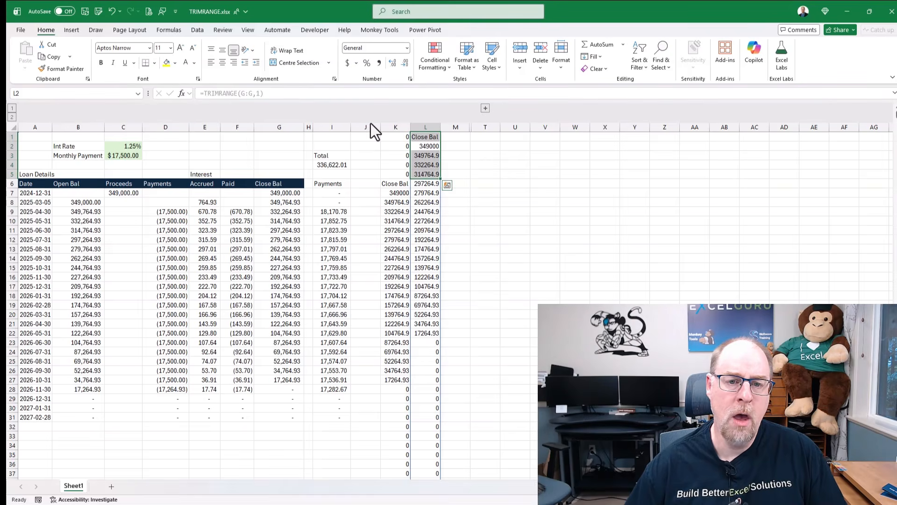
pyautogui.click(425, 136)
pyautogui.hotkey('ctrl', 'Down')
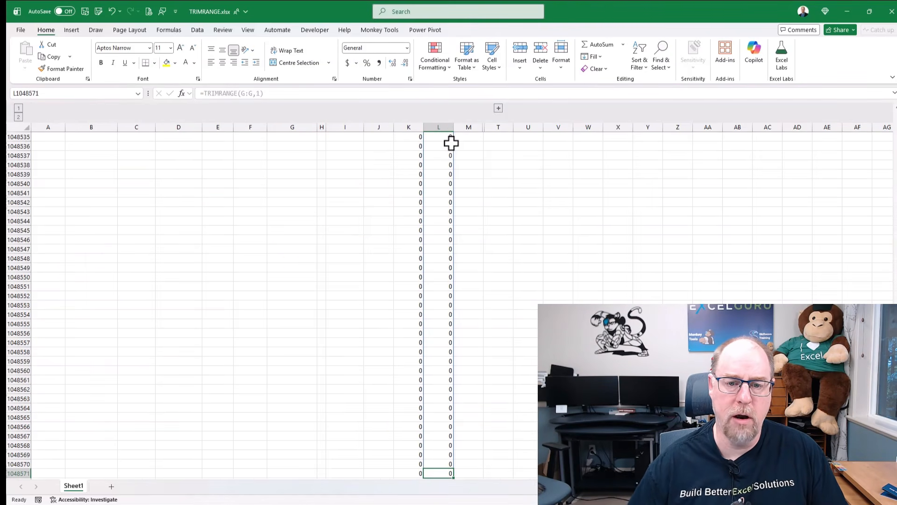
# - Check the last worksheet rows of the spill, and remove the row trim mode from L1 so it reads =TRIMRANGE(G:G)
pyautogui.scroll(-6, 441, 329)
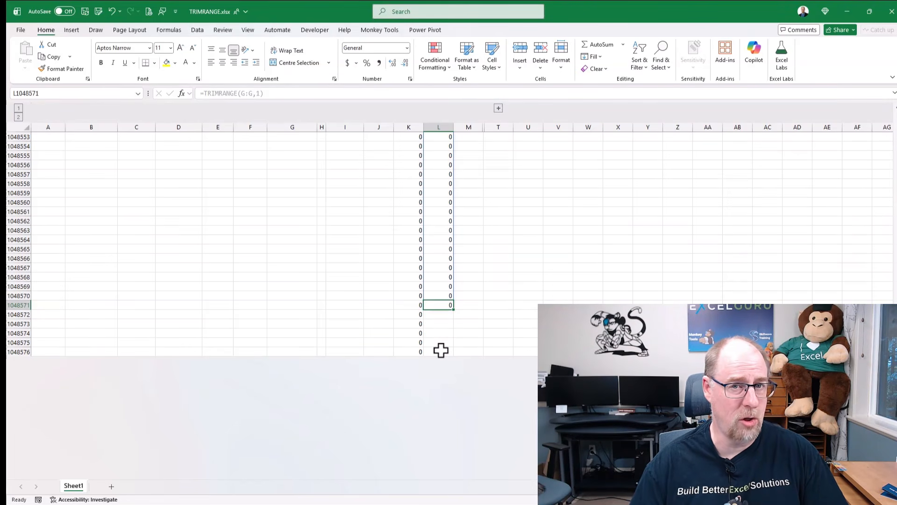
pyautogui.hotkey('ctrl', 'Up')
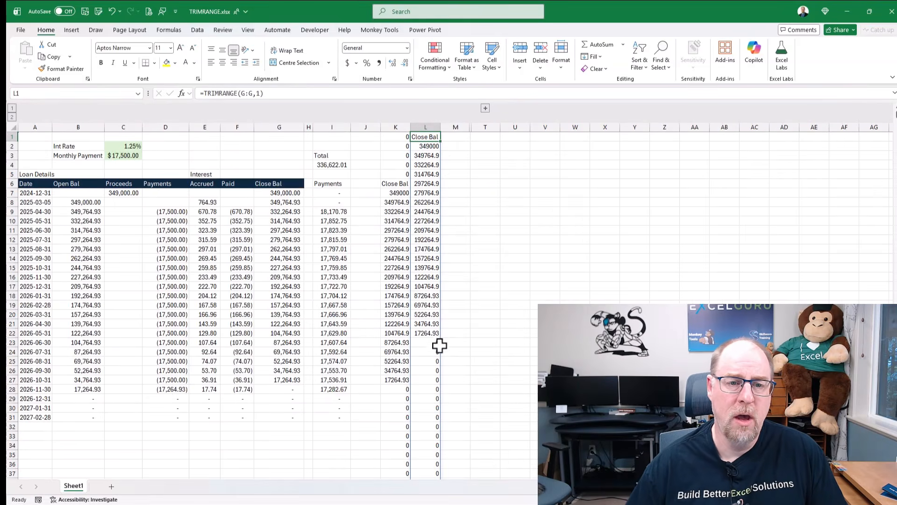
pyautogui.doubleClick(257, 94)
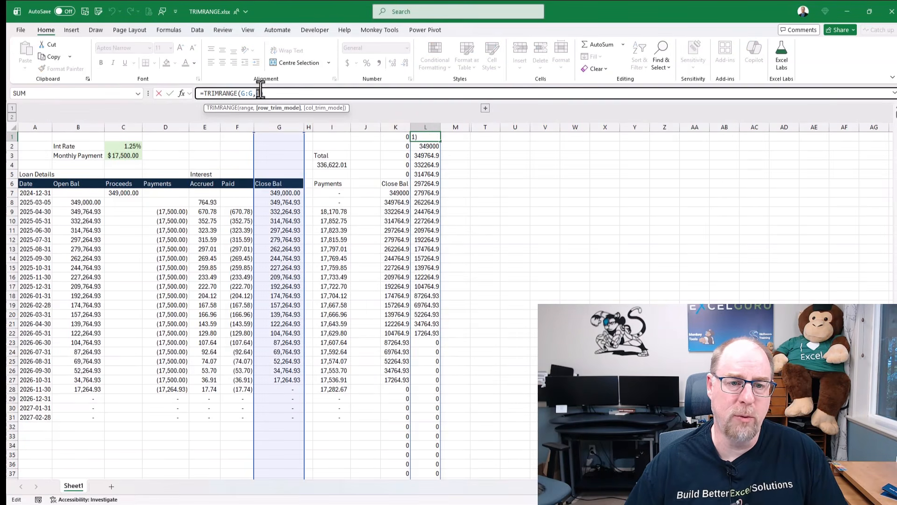
pyautogui.press('BackSpace')
pyautogui.press('BackSpace')
pyautogui.press('Return')
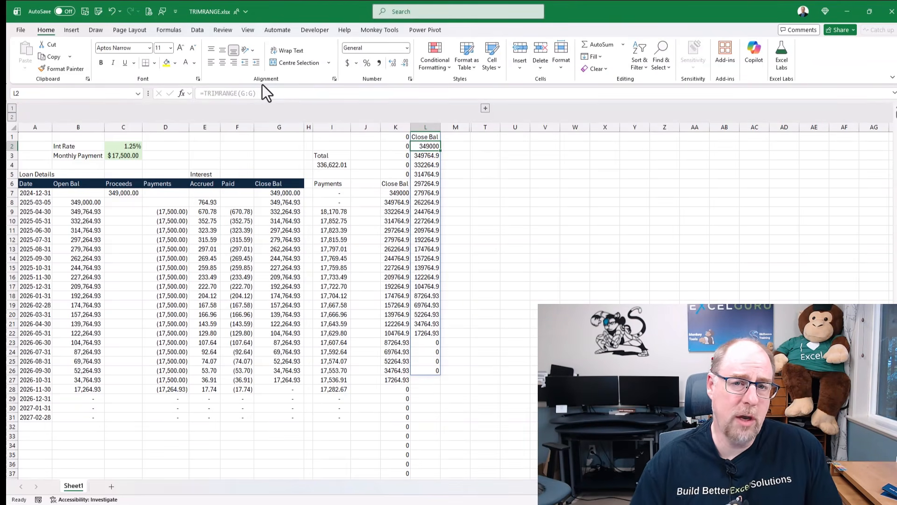
# - Expand the collapsed column group beside column M and inspect the empty corner cells around the numbers in the yellow block
pyautogui.click(485, 109)
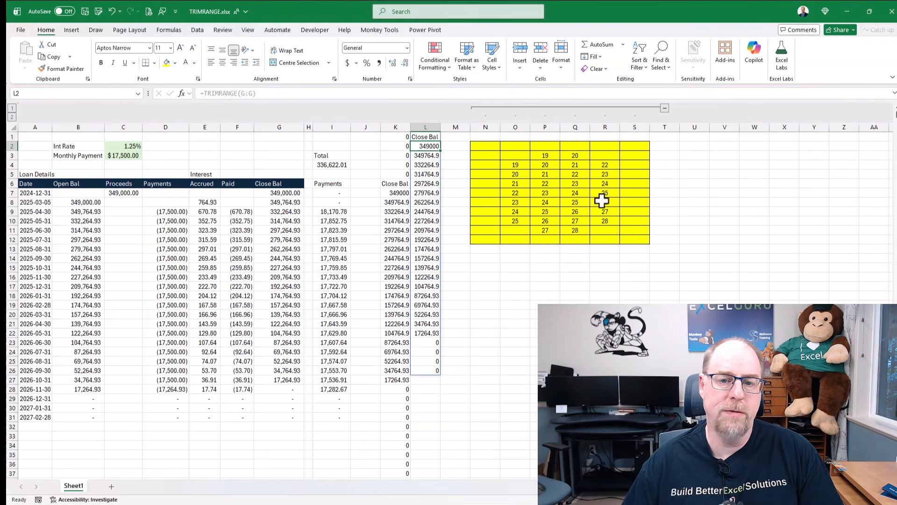
pyautogui.click(521, 157)
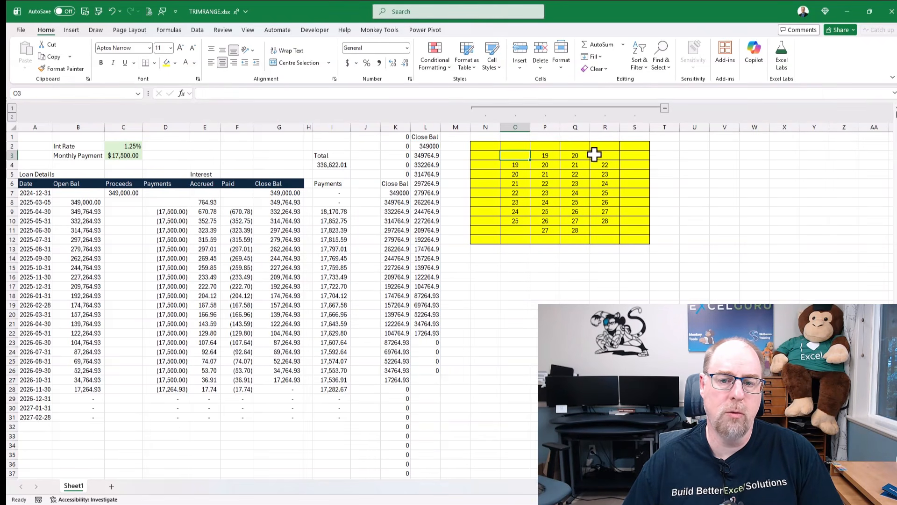
pyautogui.click(599, 156)
pyautogui.click(598, 230)
pyautogui.click(516, 229)
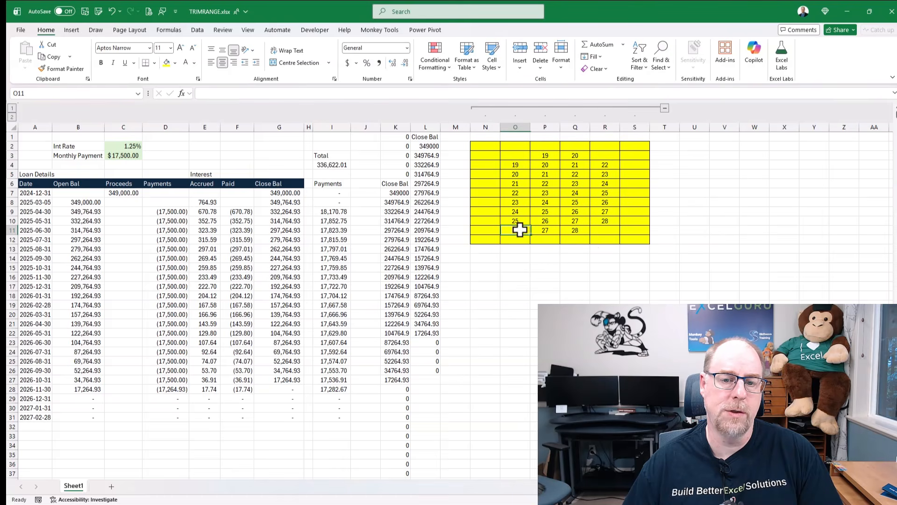
# - Enter =N2:S12 in cell N15 to spill the whole yellow block below it
pyautogui.click(485, 266)
pyautogui.write('=')
pyautogui.moveTo(485, 146); pyautogui.dragTo(640, 239)
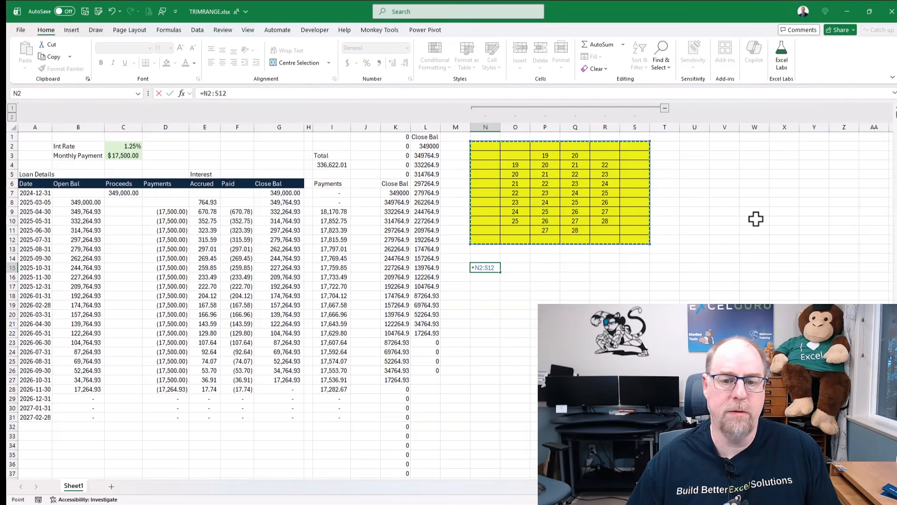
pyautogui.press('Return')
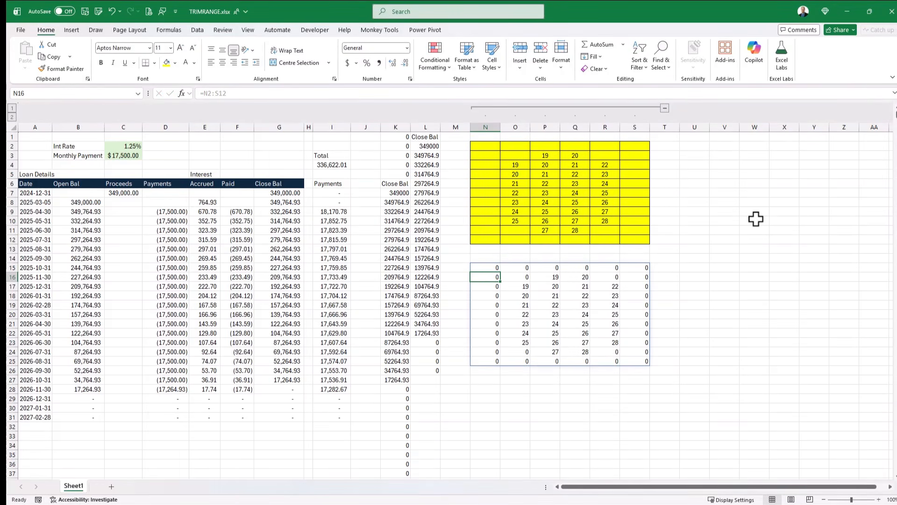
# - Wrap N15's reference in TRIMRANGE to give =TRIMRANGE(N2:S12), and check the corner cells of the spilled result
pyautogui.click(486, 267)
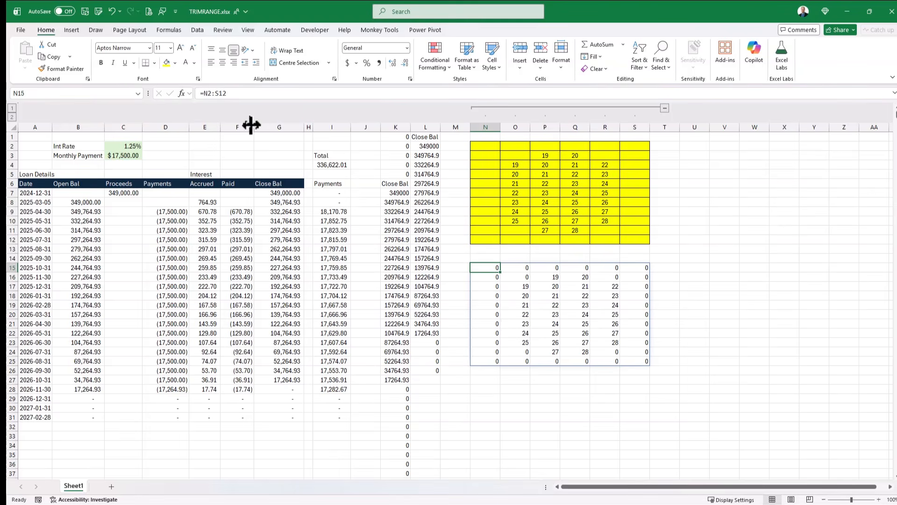
pyautogui.click(204, 93)
pyautogui.write('TRIM')
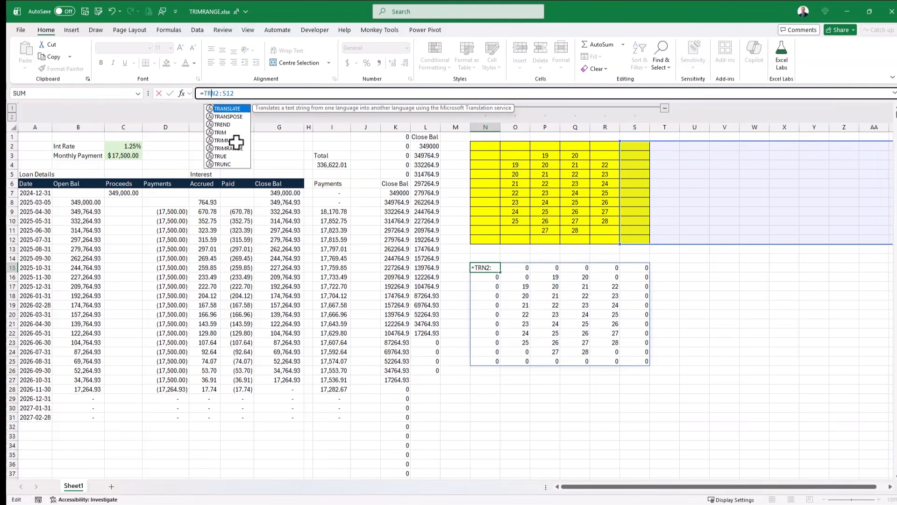
pyautogui.write('R')
pyautogui.press('Tab')
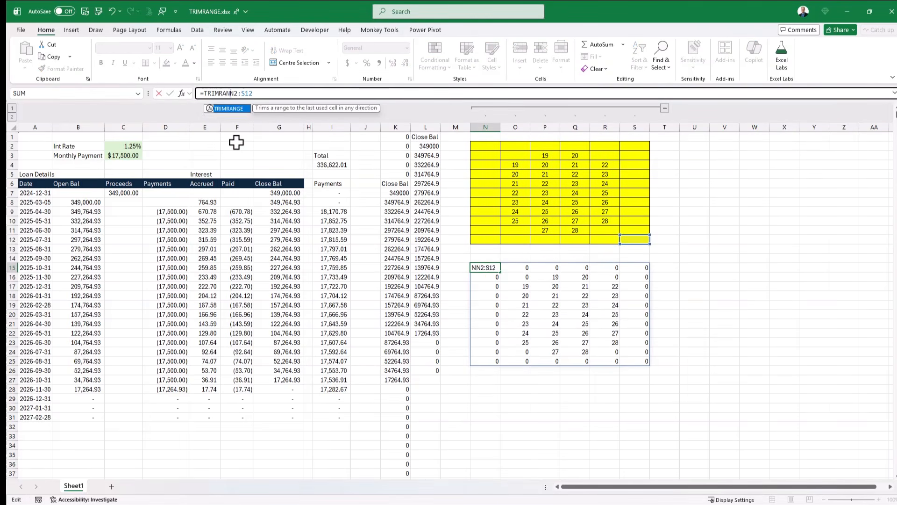
pyautogui.click(272, 93)
pyautogui.write(')')
pyautogui.press('Return')
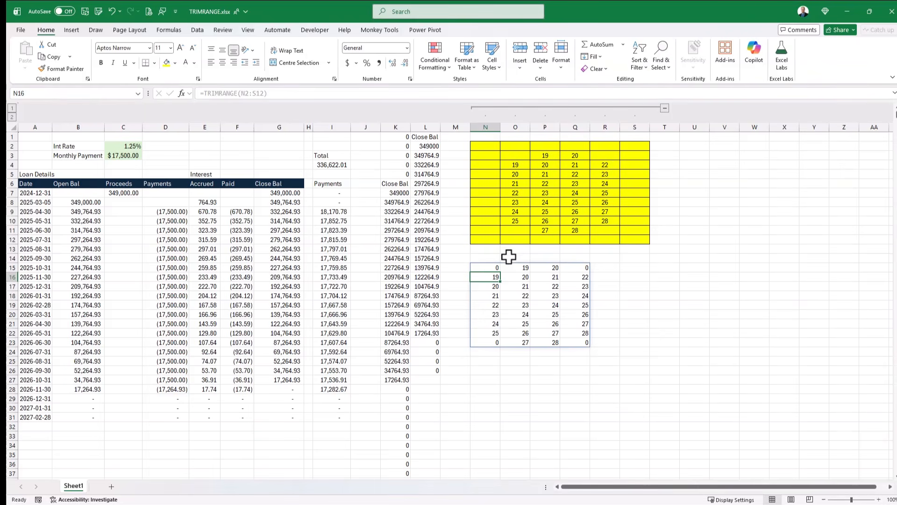
pyautogui.click(492, 267)
pyautogui.click(580, 264)
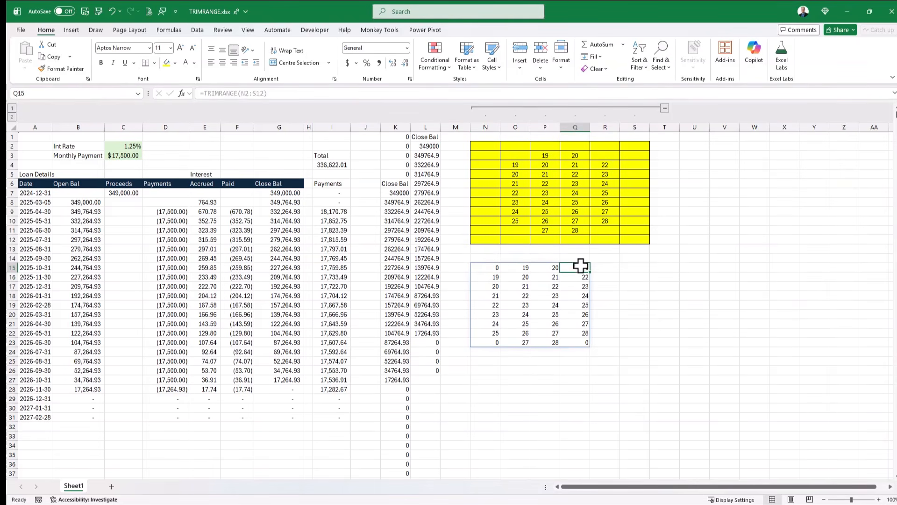
pyautogui.click(495, 342)
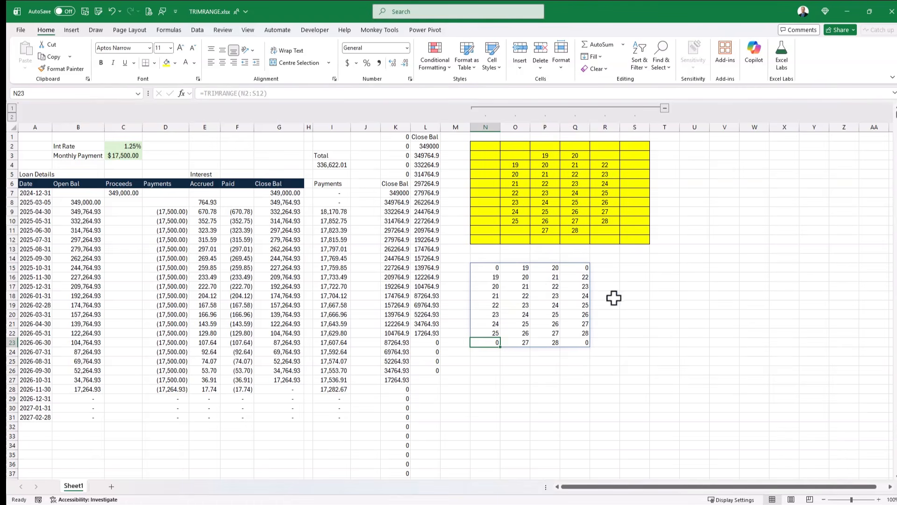
# - Add row trim mode 2 (Trailing) and column trim mode 1 (Leading) to N15's TRIMRANGE formula, and compare the spill with the source block
pyautogui.click(488, 269)
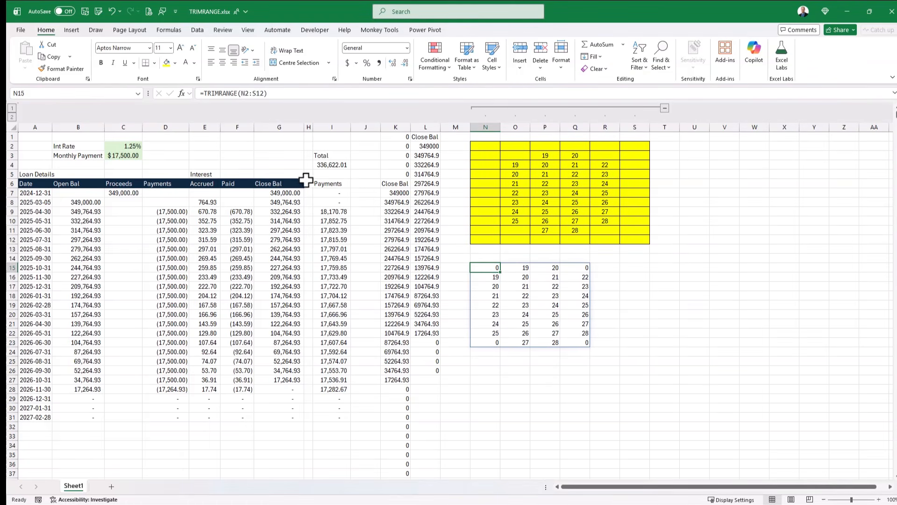
pyautogui.click(258, 94)
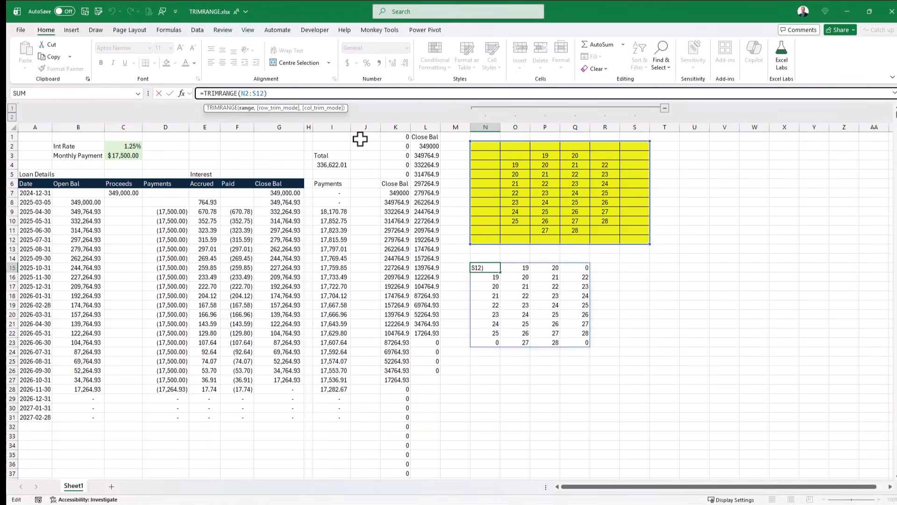
pyautogui.write(',')
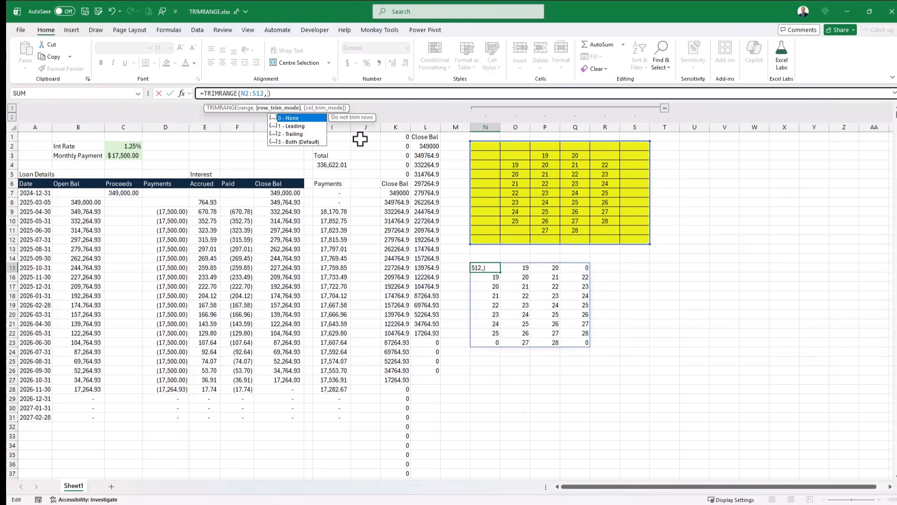
pyautogui.write('2,')
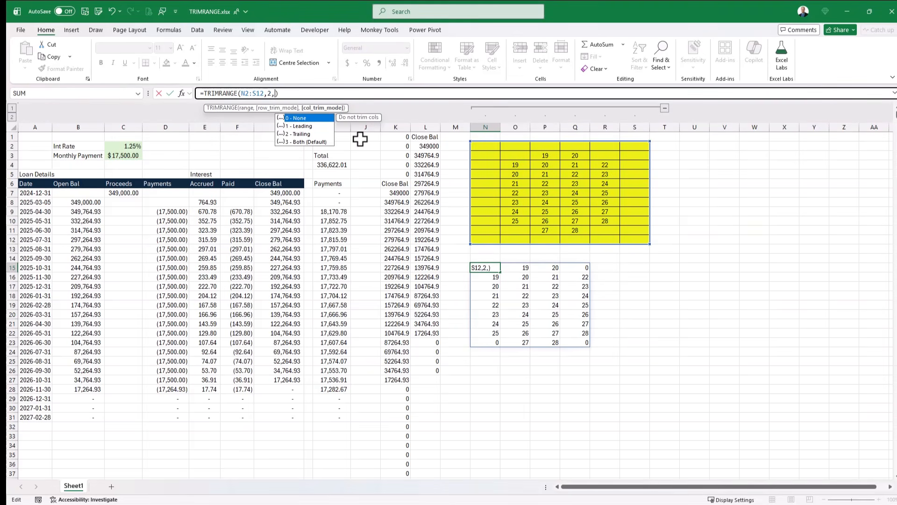
pyautogui.write('1)')
pyautogui.press('Return')
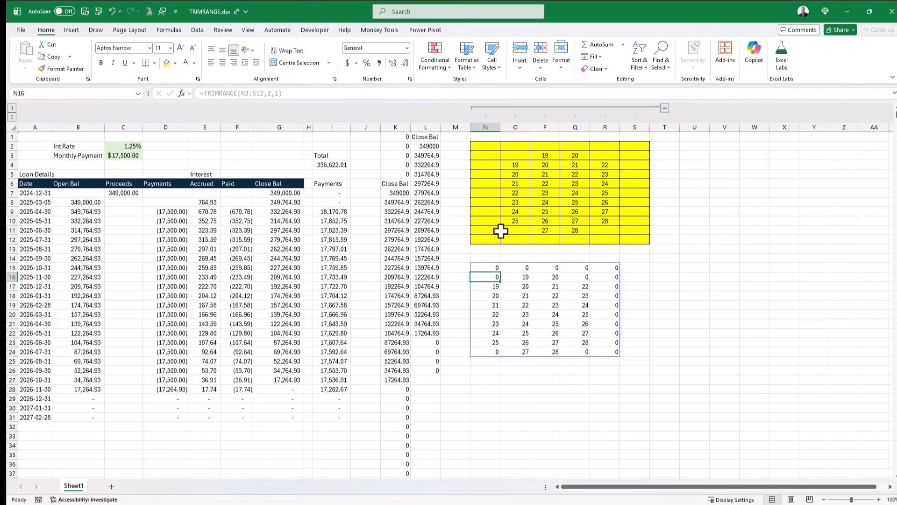
pyautogui.moveTo(513, 229); pyautogui.dragTo(638, 147)
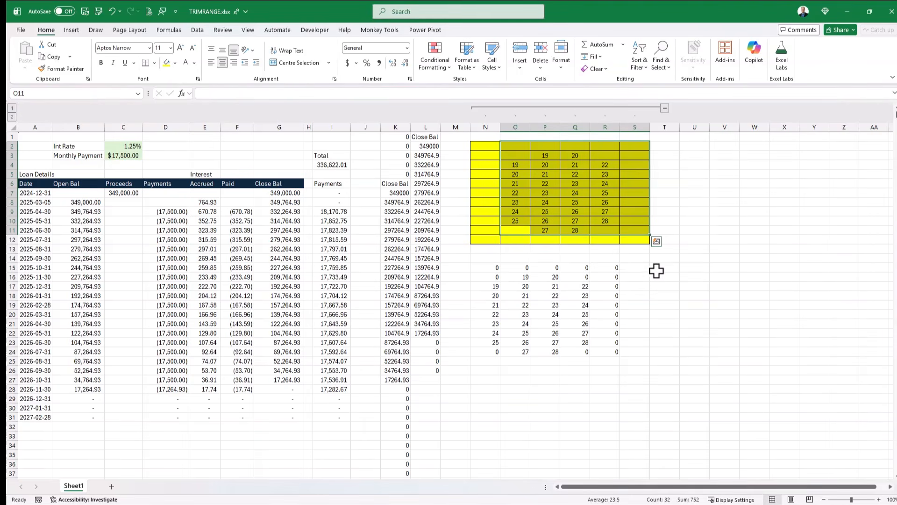
# - Enter =N2:S12 in cell N26 to spill a second untrimmed copy of the yellow block
pyautogui.click(487, 369)
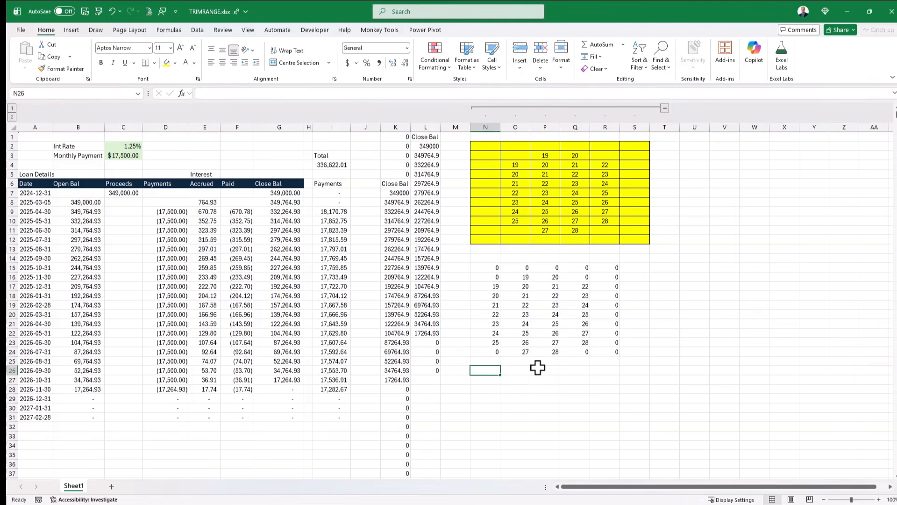
pyautogui.write('=')
pyautogui.moveTo(488, 148); pyautogui.dragTo(629, 238)
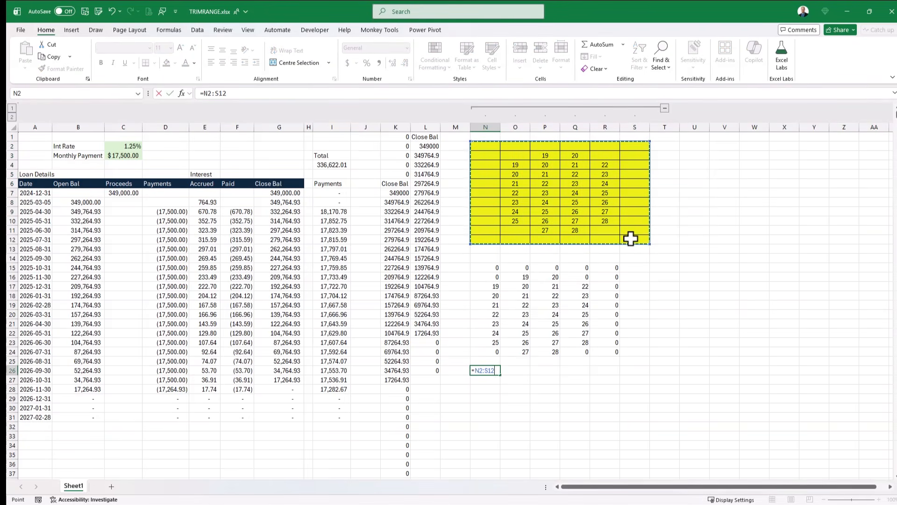
pyautogui.press('Return')
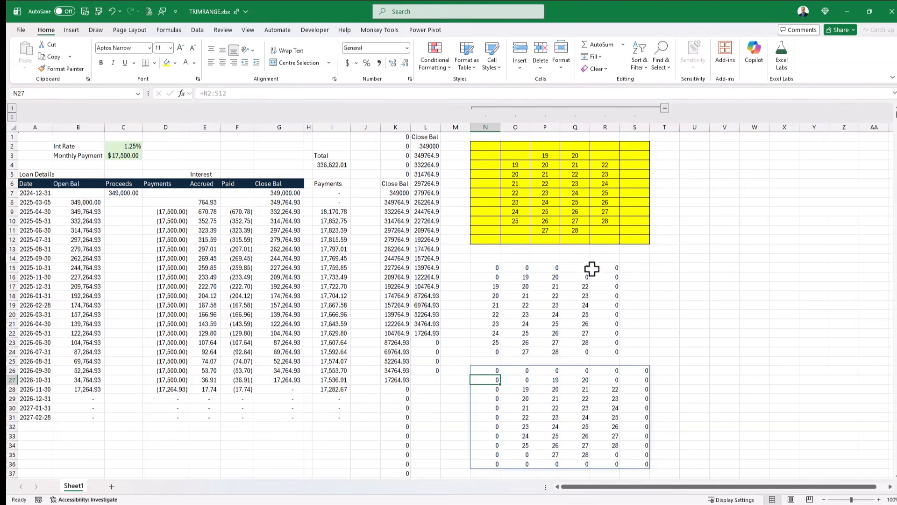
# - Add a trim reference dot after the colon in N26's formula, making it =N2:.S12
pyautogui.click(489, 369)
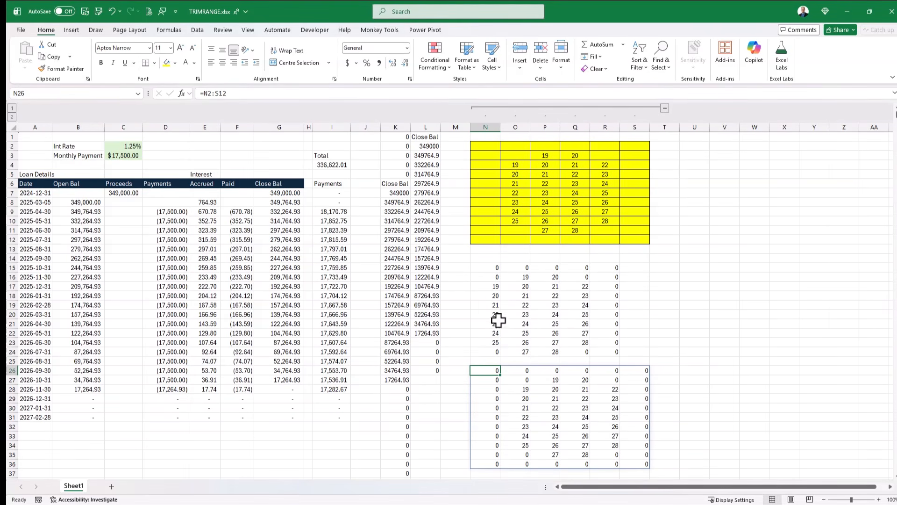
pyautogui.click(214, 93)
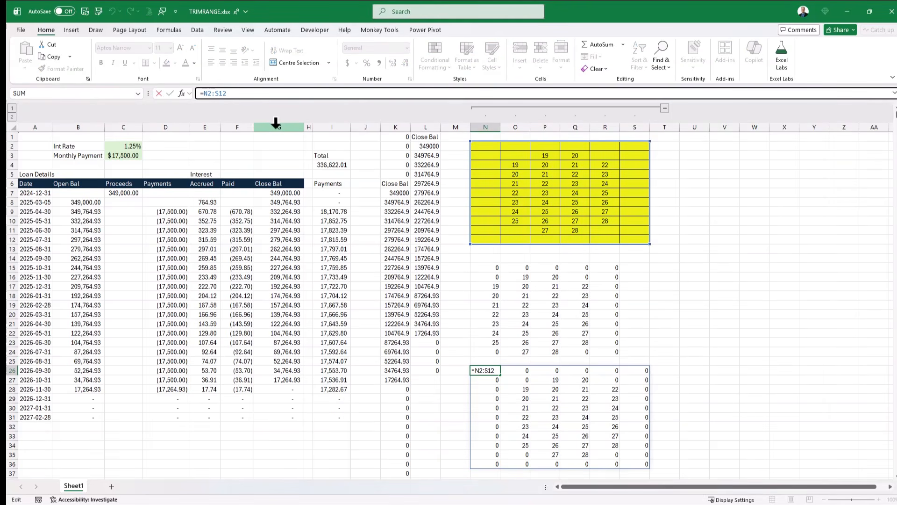
pyautogui.write('.')
pyautogui.press('Return')
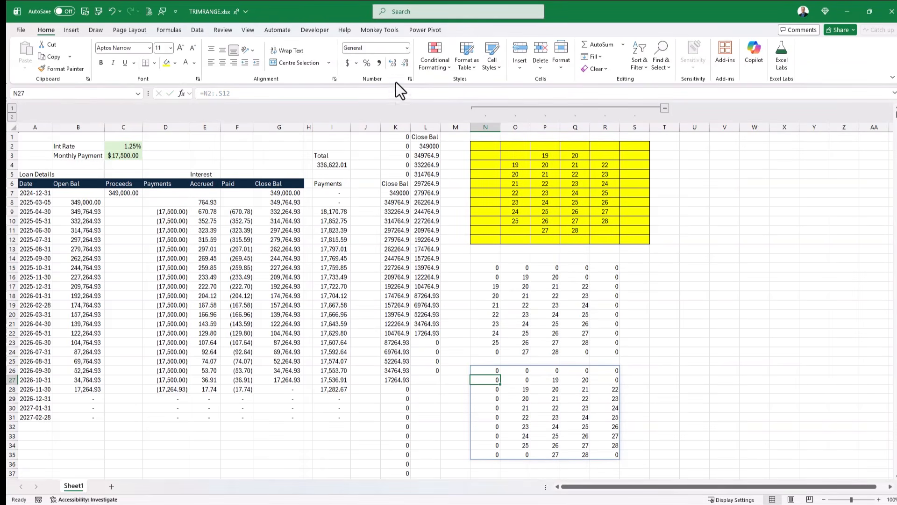
# - Add a second dot before the colon in N26's formula, making it =N2.:.S12, and reselect the cell
pyautogui.moveTo(497, 162); pyautogui.dragTo(478, 149)
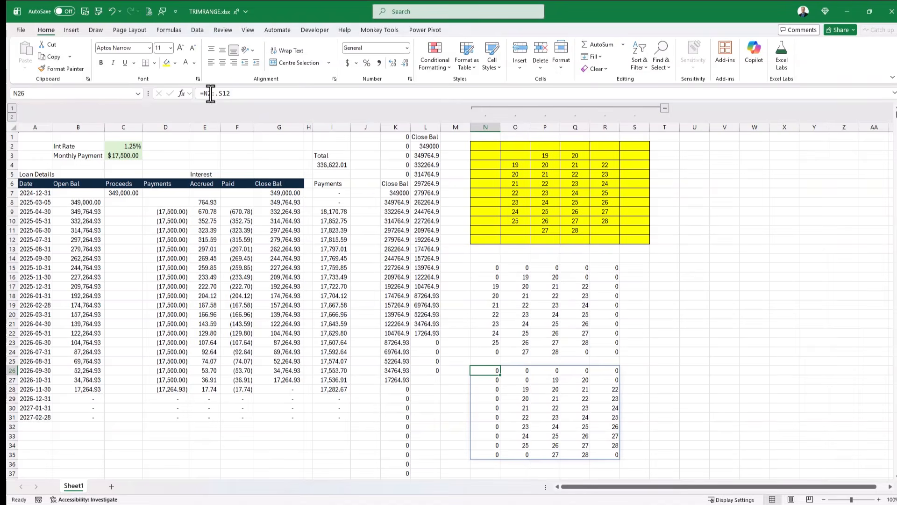
pyautogui.click(211, 93)
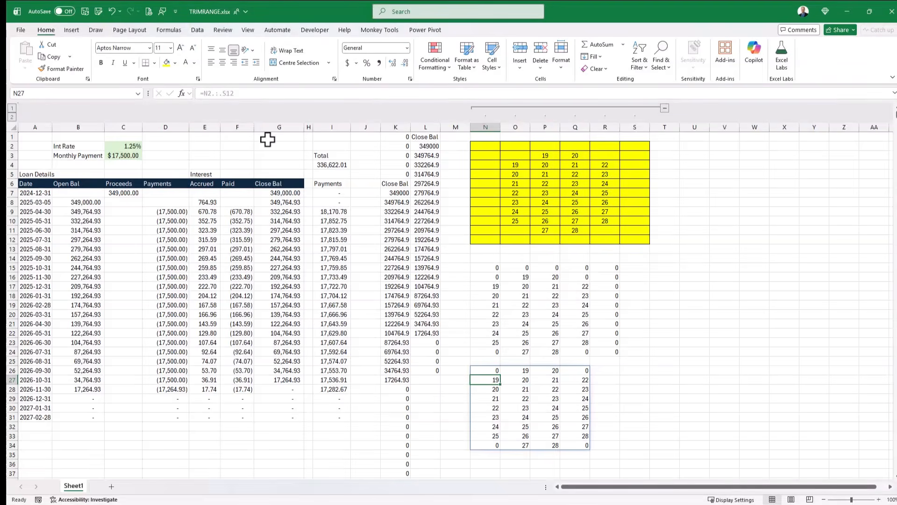
pyautogui.click(487, 368)
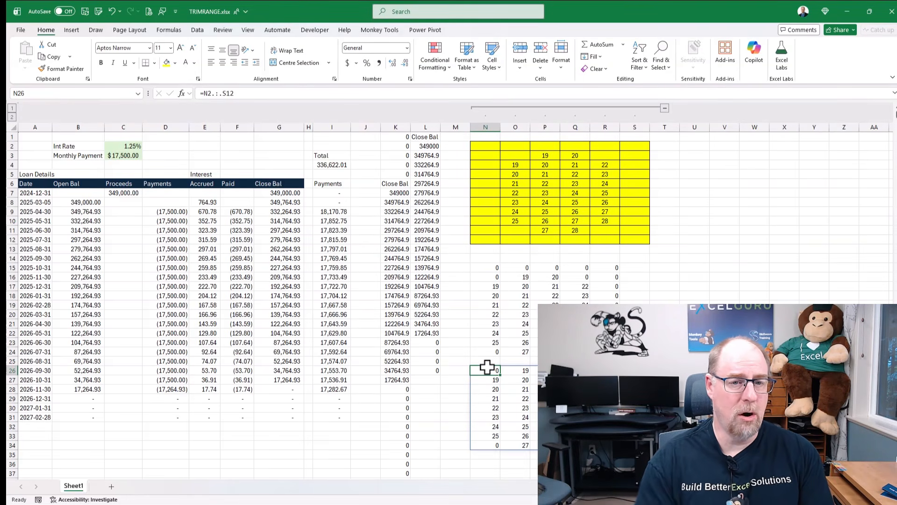
# - Extend the payments total in I4 to row 1048576 with a trailing trim reference, making it =SUM(I7:.I1048576)
pyautogui.click(334, 166)
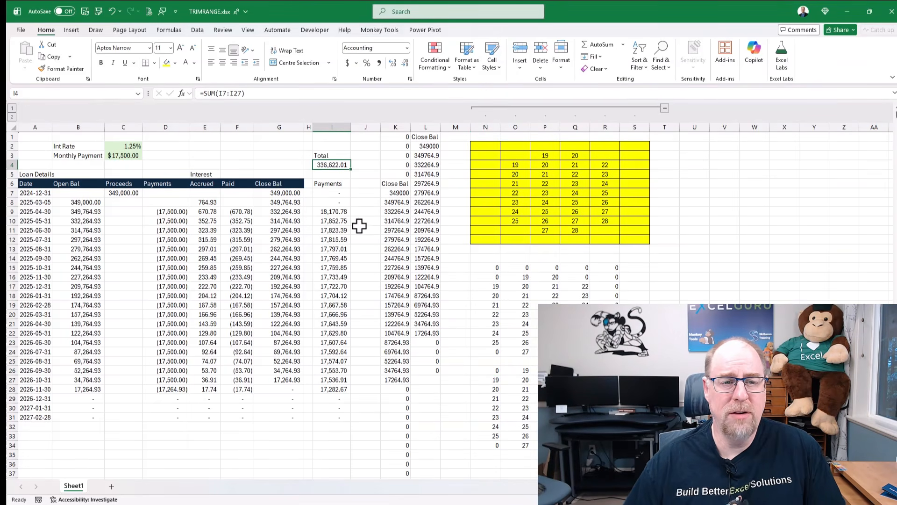
pyautogui.moveTo(234, 93); pyautogui.dragTo(241, 93)
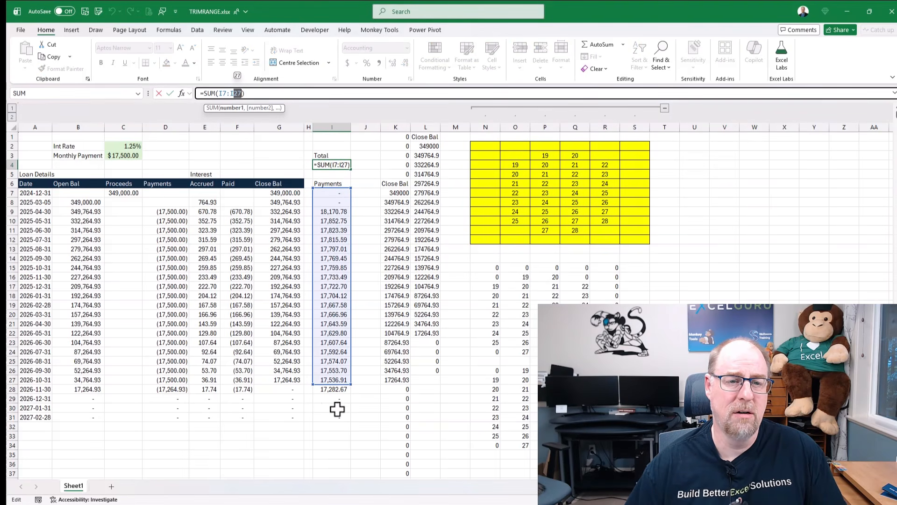
pyautogui.write('1048576')
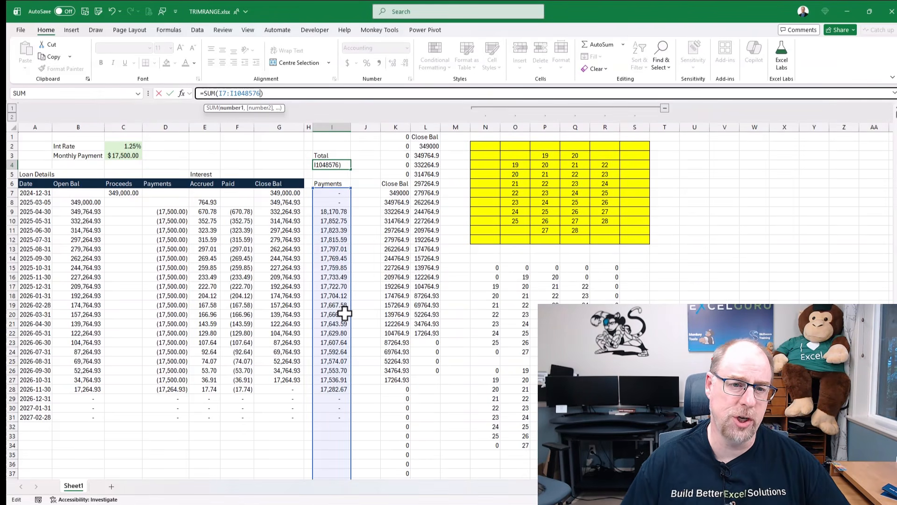
pyautogui.click(230, 95)
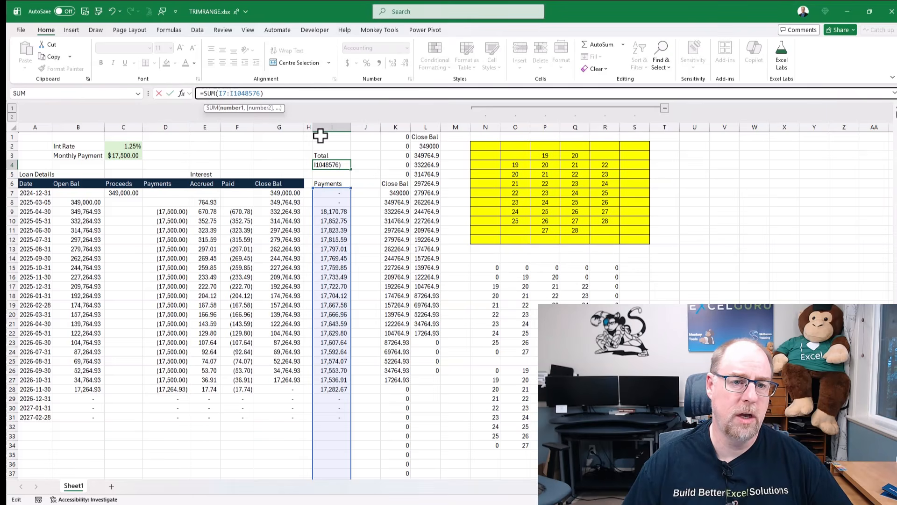
pyautogui.write('.')
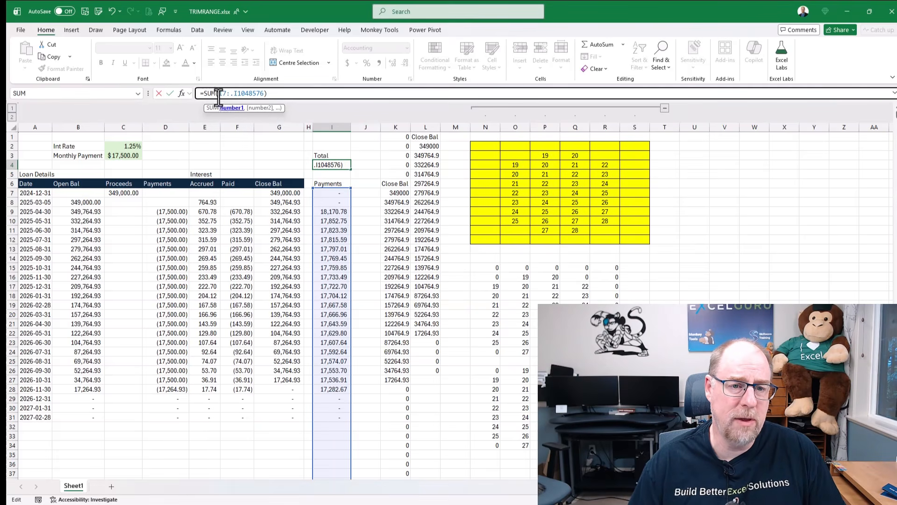
pyautogui.moveTo(219, 93); pyautogui.dragTo(260, 93)
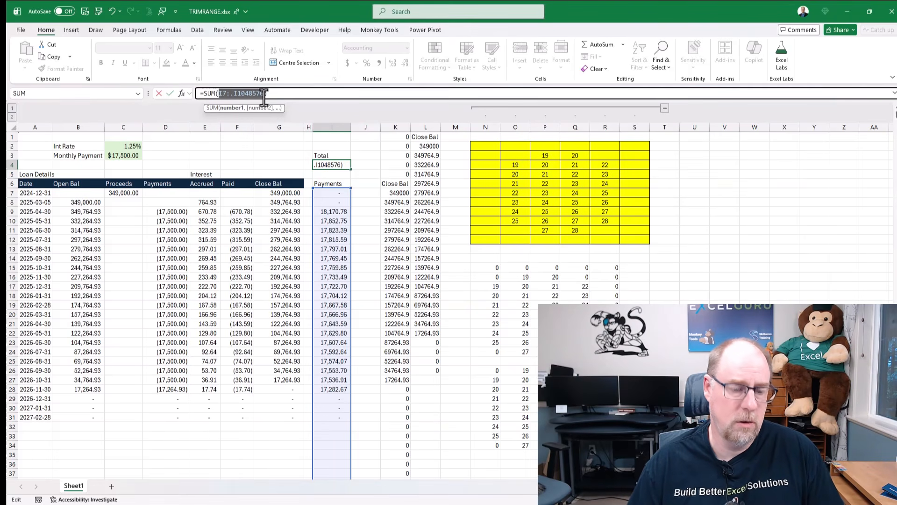
pyautogui.press('Return')
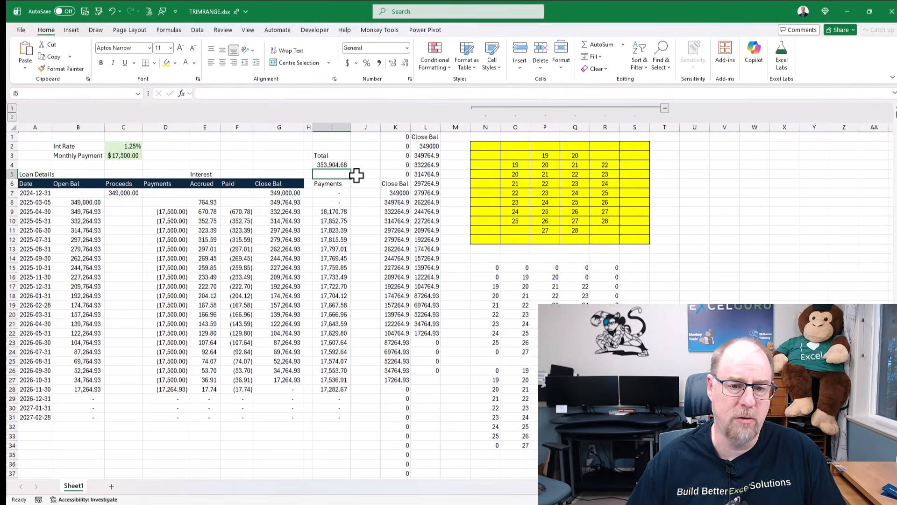
# - Test the total by entering 150 in cell I33 below the payments, and remove the entry again
pyautogui.click(332, 436)
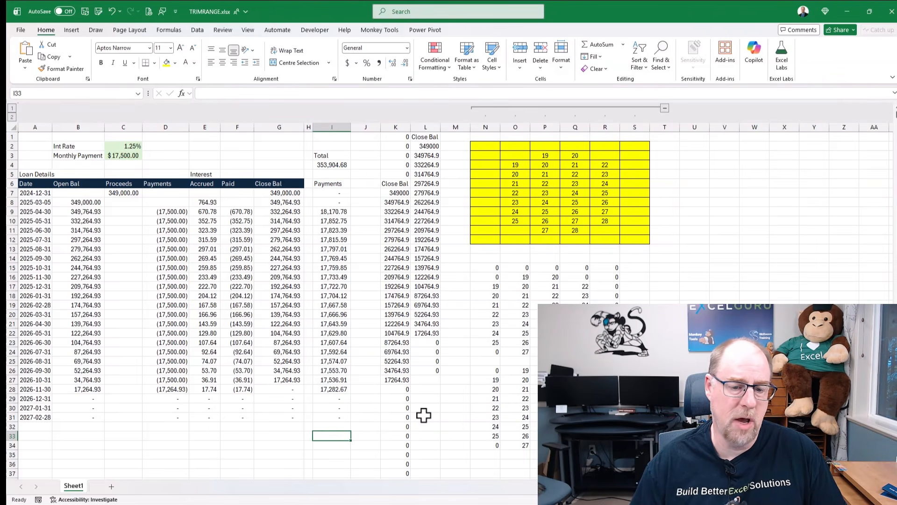
pyautogui.write('150')
pyautogui.press('Return')
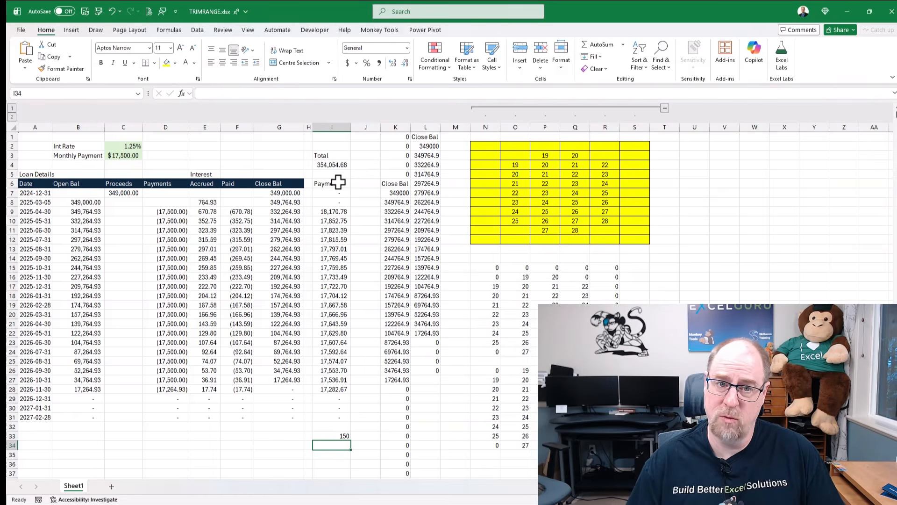
pyautogui.press('Up')
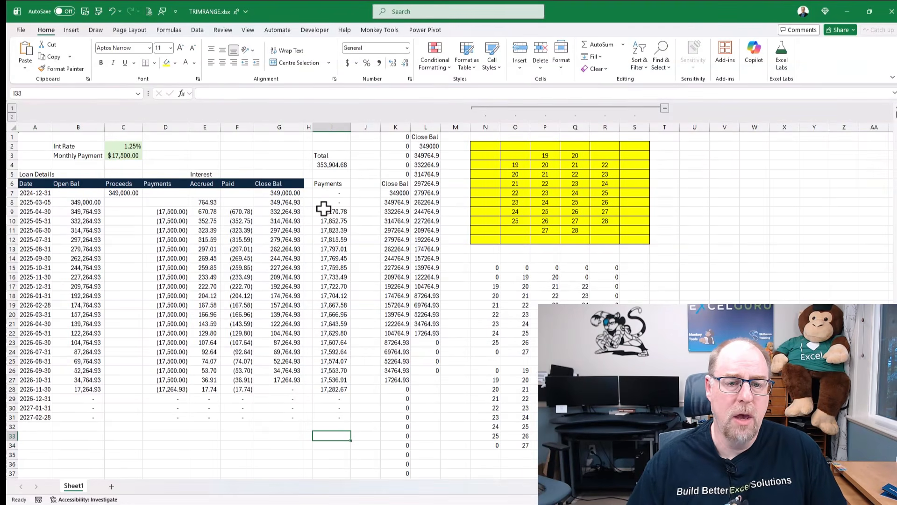
# - Enter =I7:.I1048576 in cell J7 to spill the trimmed payments range beside the originals
pyautogui.click(357, 192)
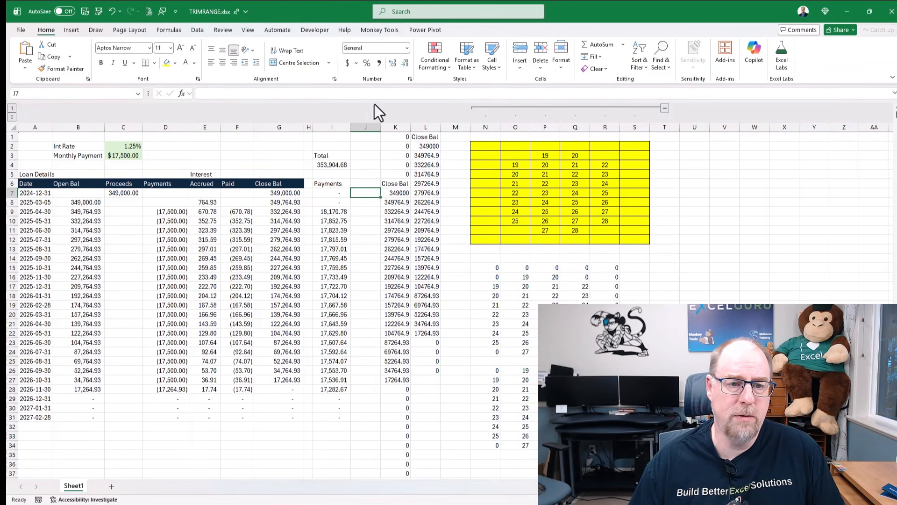
pyautogui.click(353, 93)
pyautogui.write('=I7:.I1048576')
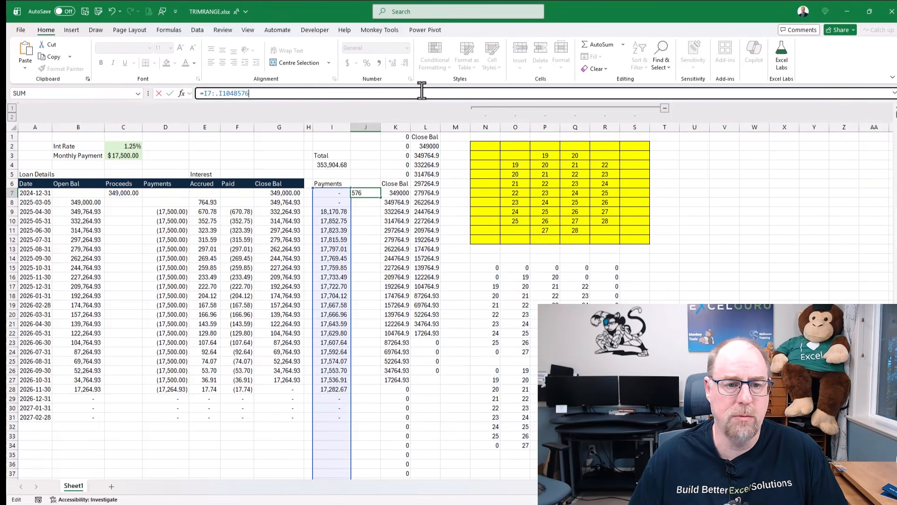
pyautogui.press('Return')
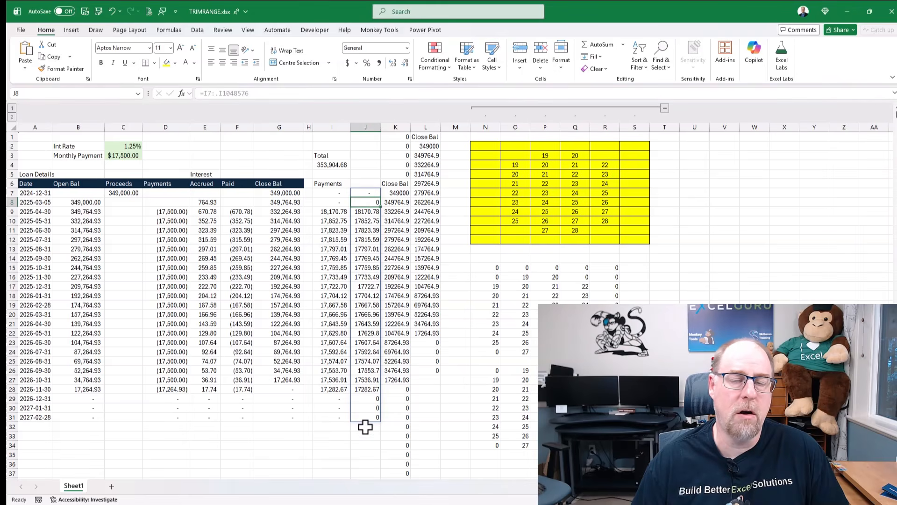
# - Inspect the range referenced by the total formula in I4 without changing it
pyautogui.click(327, 165)
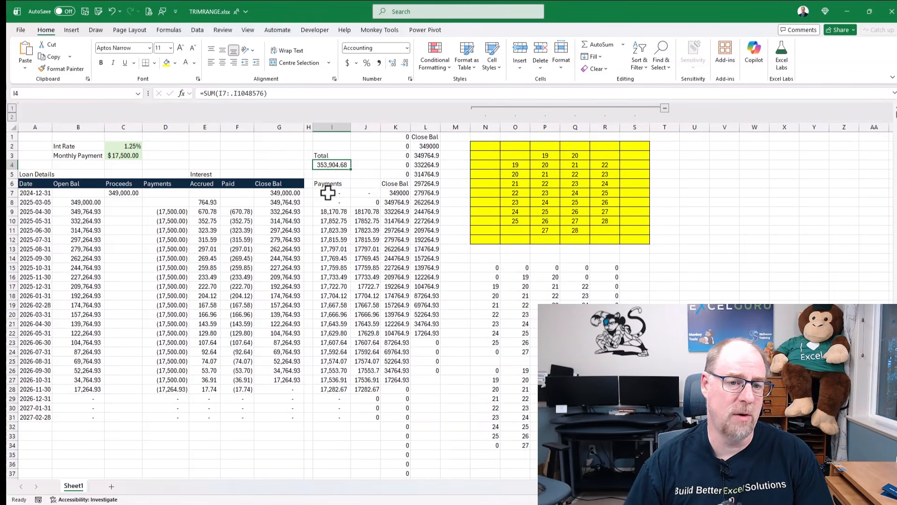
pyautogui.click(314, 93)
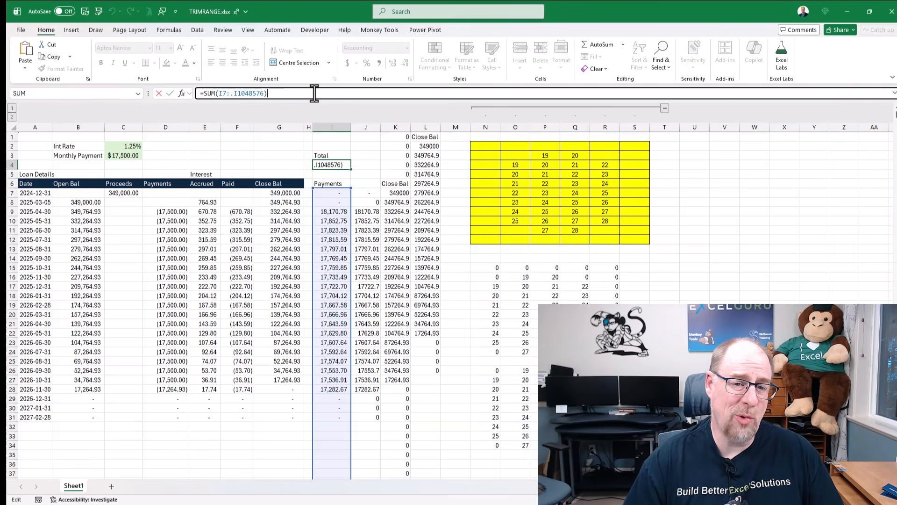
pyautogui.hotkey('ctrl', 'Return')
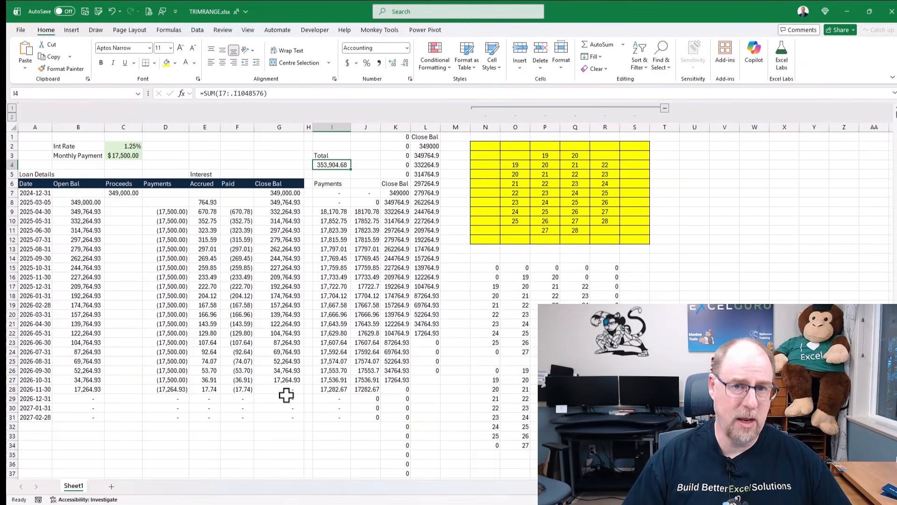
# - Delete columns J through X with the demonstration formulas and yellow block, and reselect the total in I4
pyautogui.moveTo(366, 127); pyautogui.dragTo(395, 128)
pyautogui.moveTo(723, 132); pyautogui.dragTo(789, 130)
pyautogui.rightClick(424, 260)
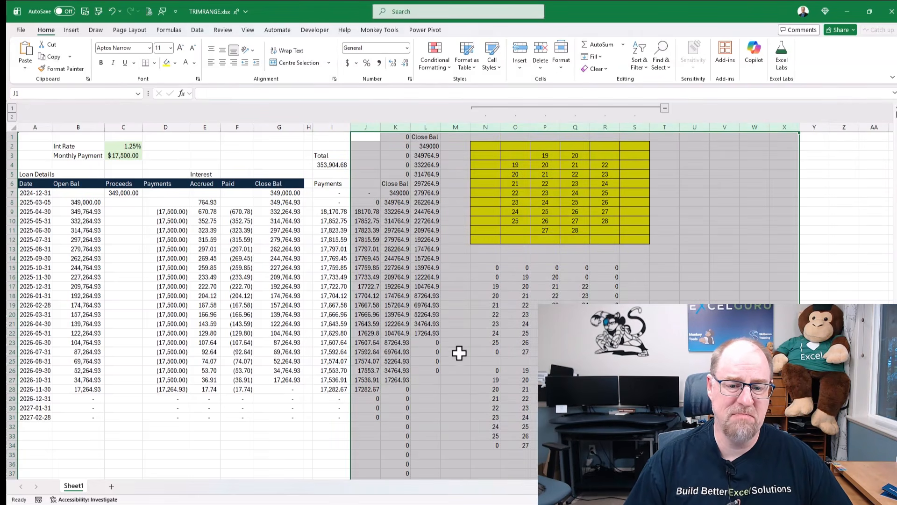
pyautogui.click(455, 370)
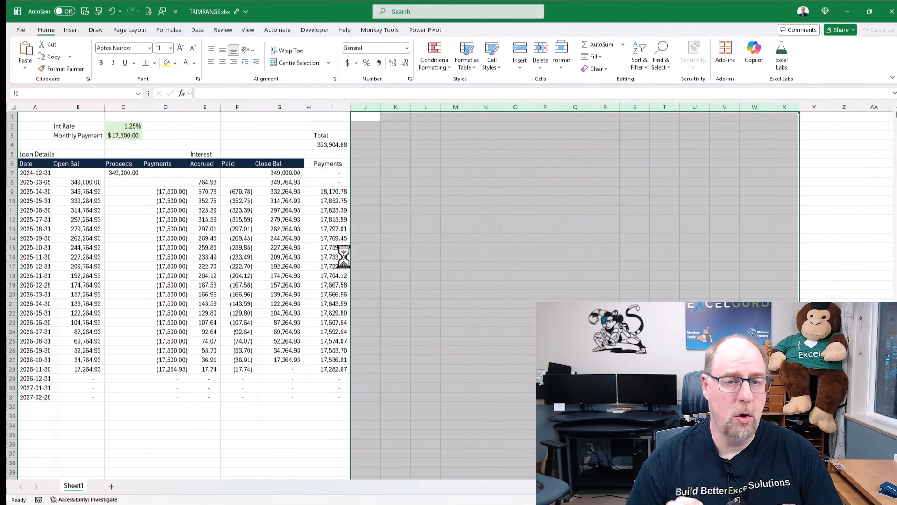
pyautogui.click(328, 144)
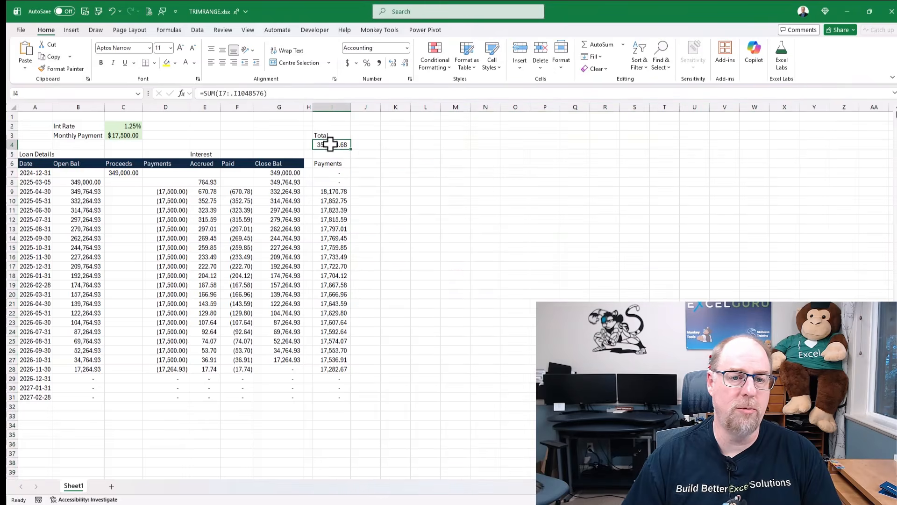